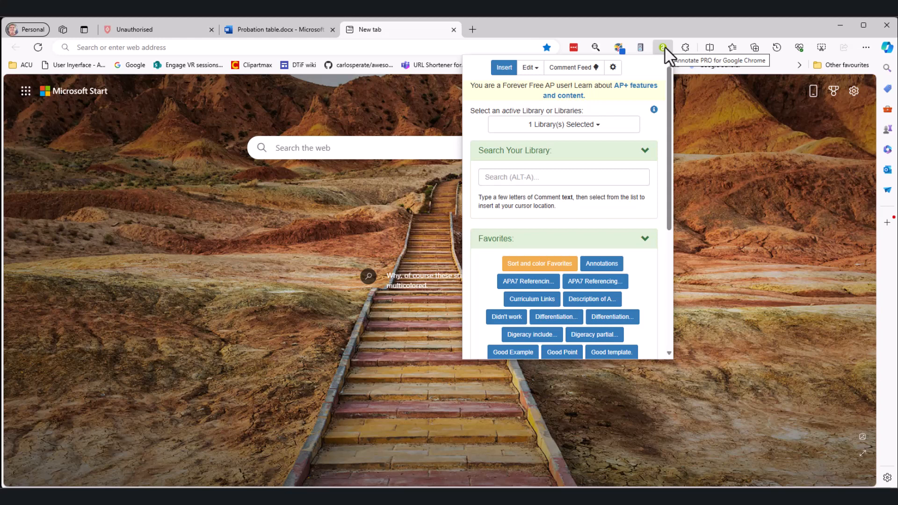
Open Annotate PRO's Edit Libraries page from the extension's Edit menu.
left_click(537, 70)
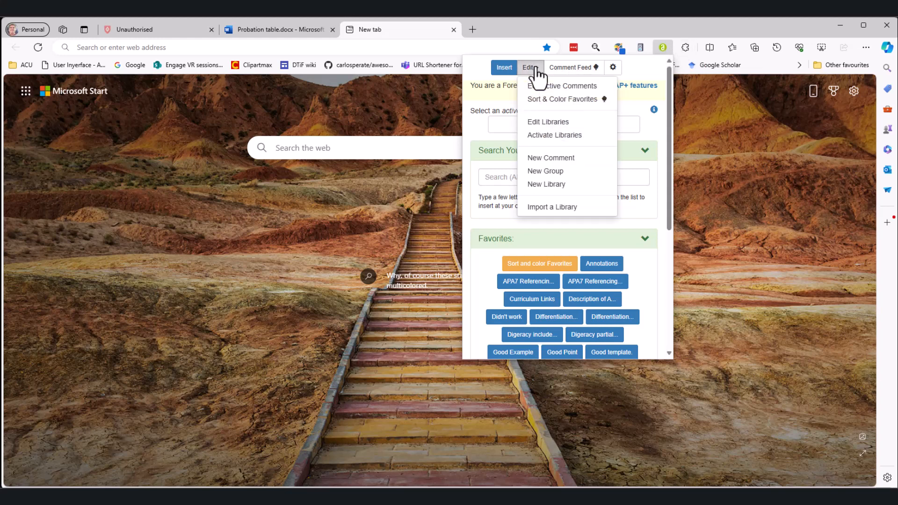
left_click(550, 124)
Load the EDIT399 library as the active library and briefly preview its comments table.
left_click(419, 147)
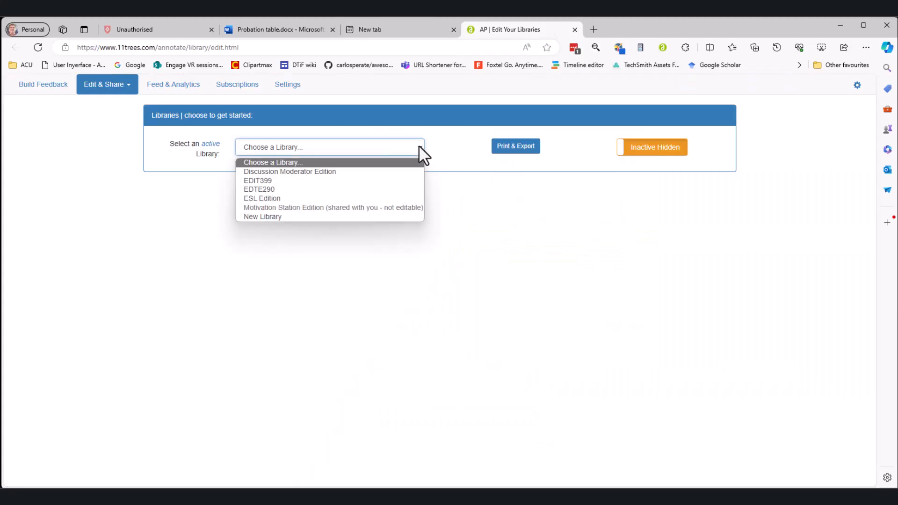
left_click(387, 184)
left_click(520, 121)
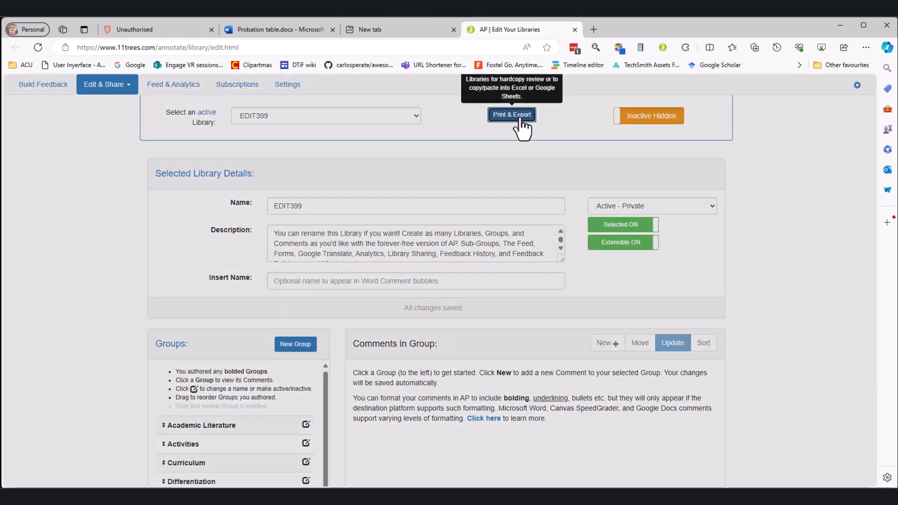
left_click(632, 114)
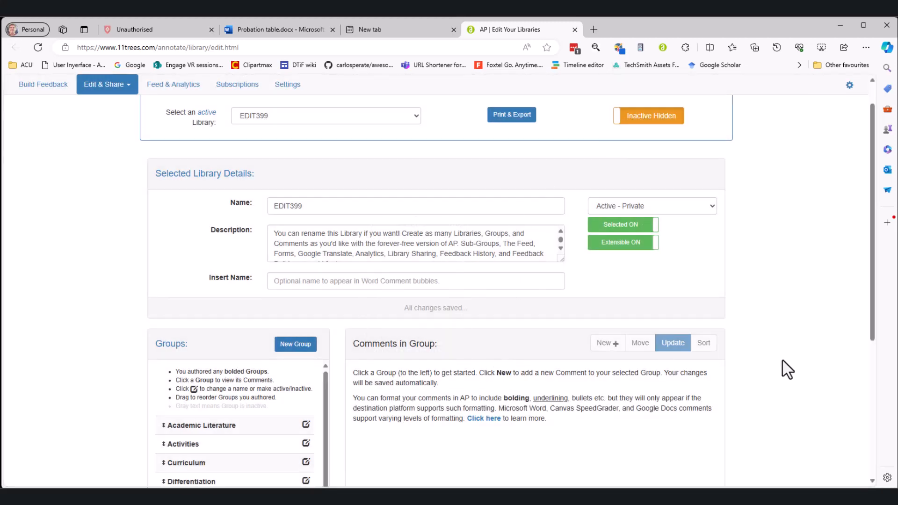
Browse the Academic Literature and Activities groups, then bring up the printable comments table.
scroll(230, 248, "down", 5)
left_click(229, 246)
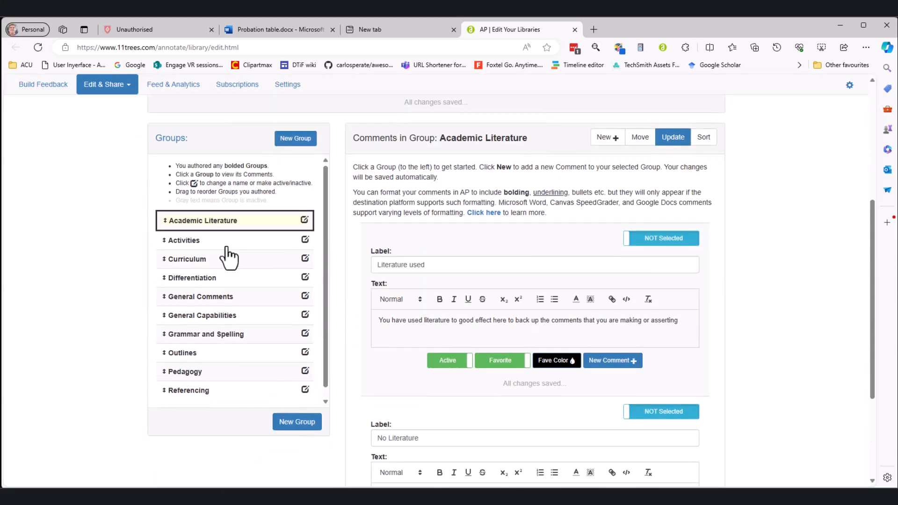
scroll(482, 251, "down", 3)
scroll(481, 251, "up", 3)
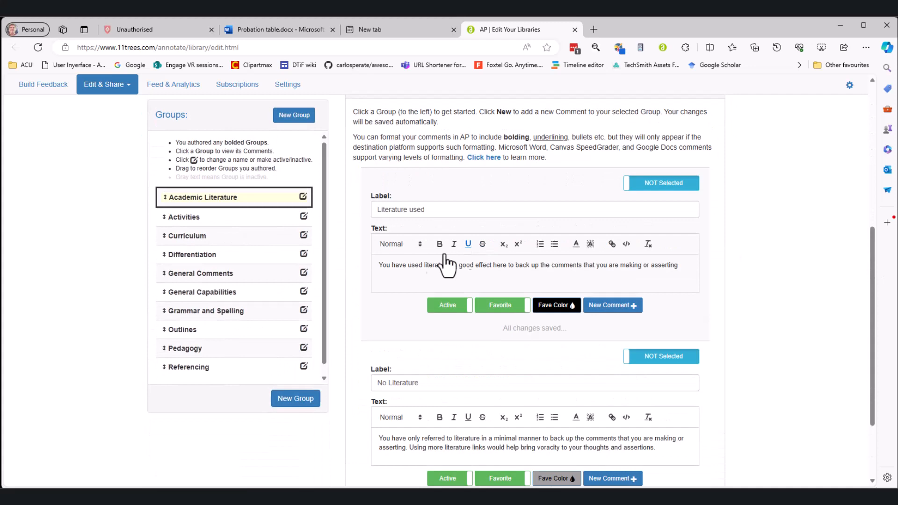
left_click(180, 218)
scroll(473, 241, "down", 15)
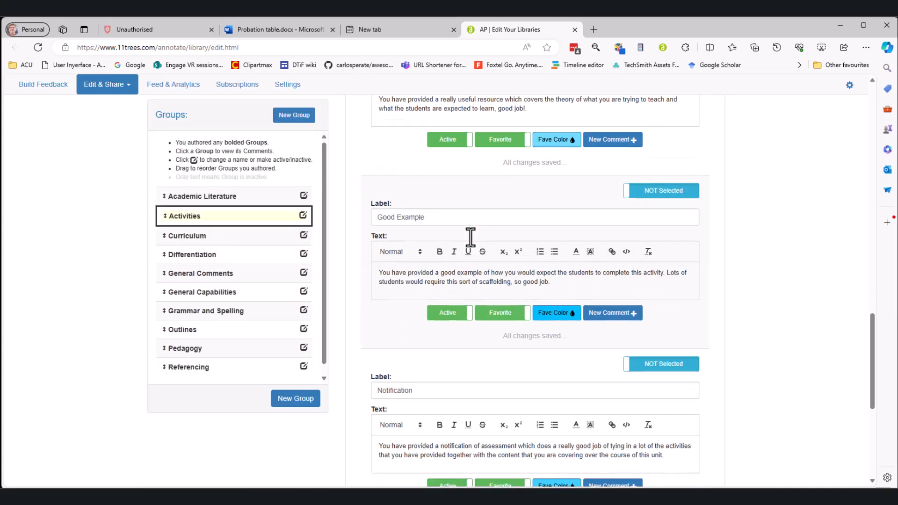
scroll(577, 238, "up", 20)
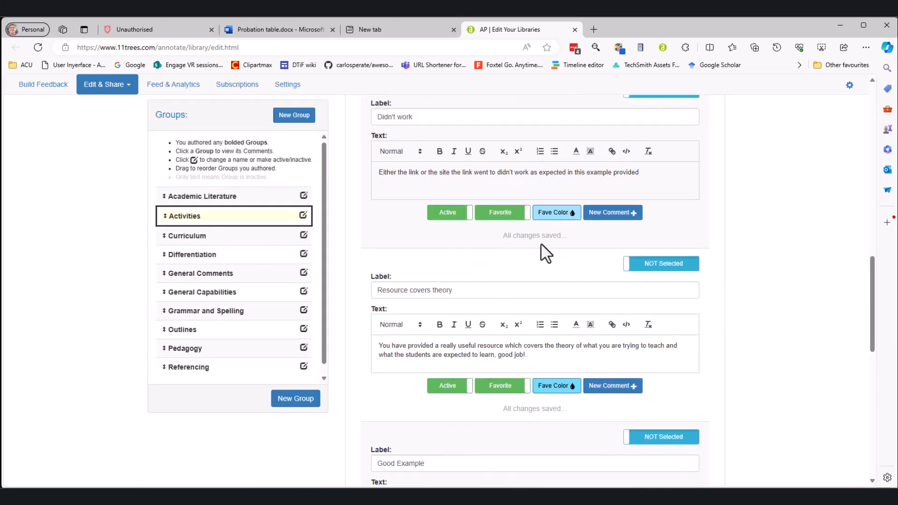
left_click(522, 146)
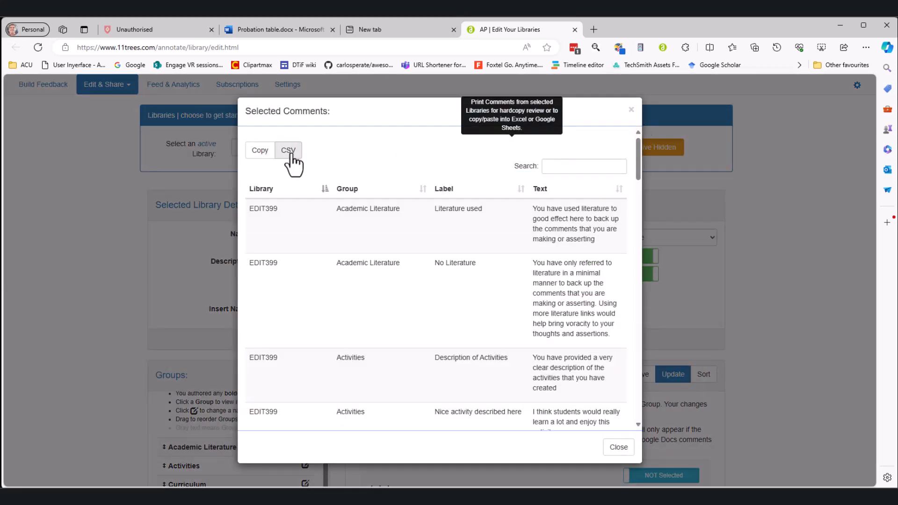
Download the EDIT399 comments as a CSV, review it in Excel, then minimise Excel.
scroll(331, 266, "down", 15)
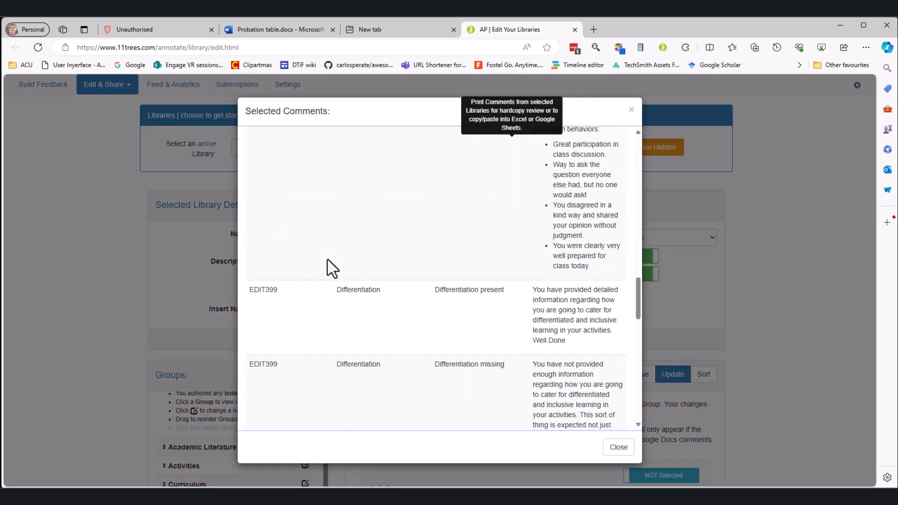
scroll(332, 269, "up", 6)
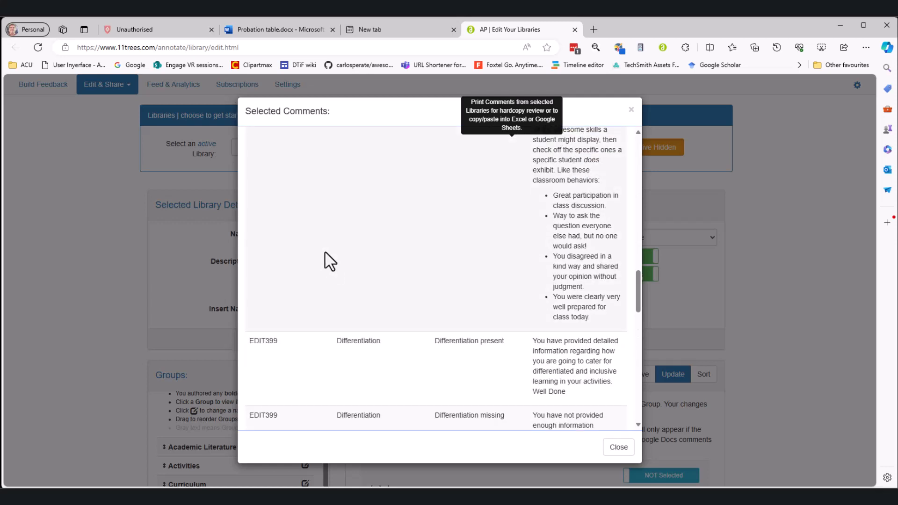
scroll(328, 257, "up", 10)
left_click(287, 151)
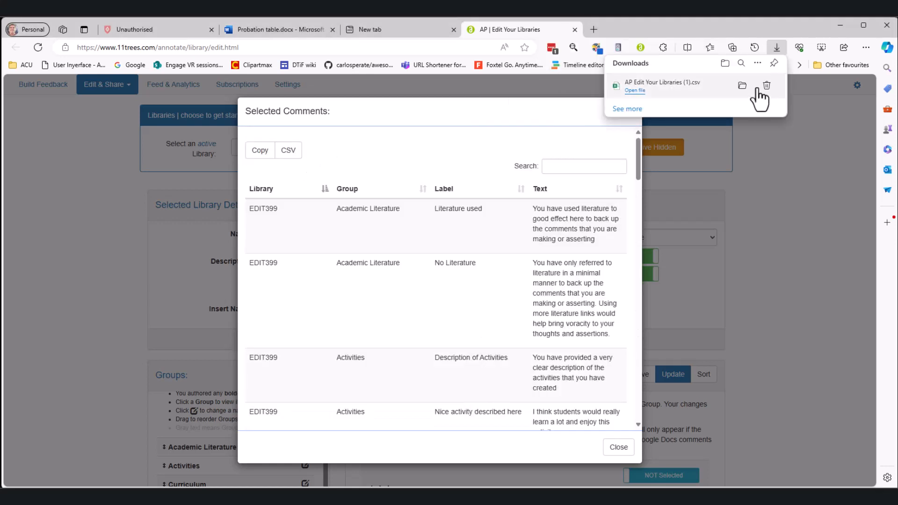
left_click(636, 91)
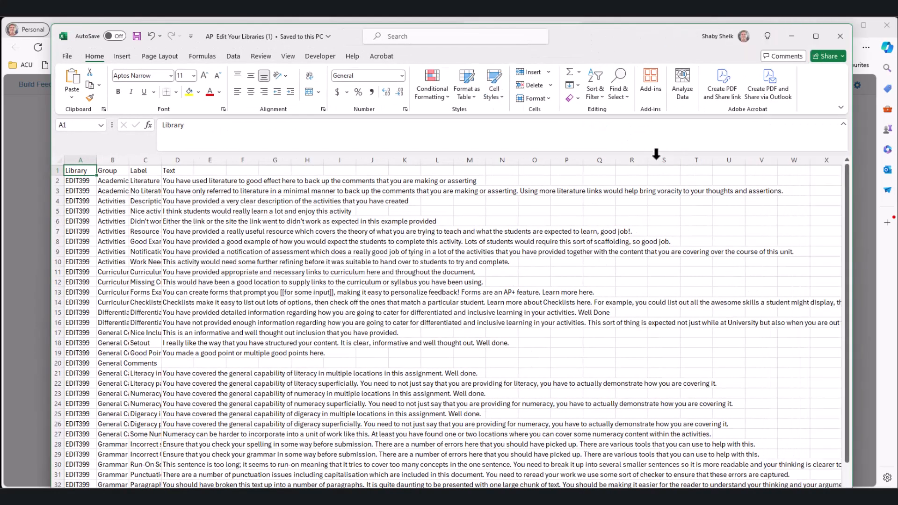
left_click(791, 36)
Close the library editor tab and load the Canvas Dashboard from the ACU bookmarks.
left_click(781, 24)
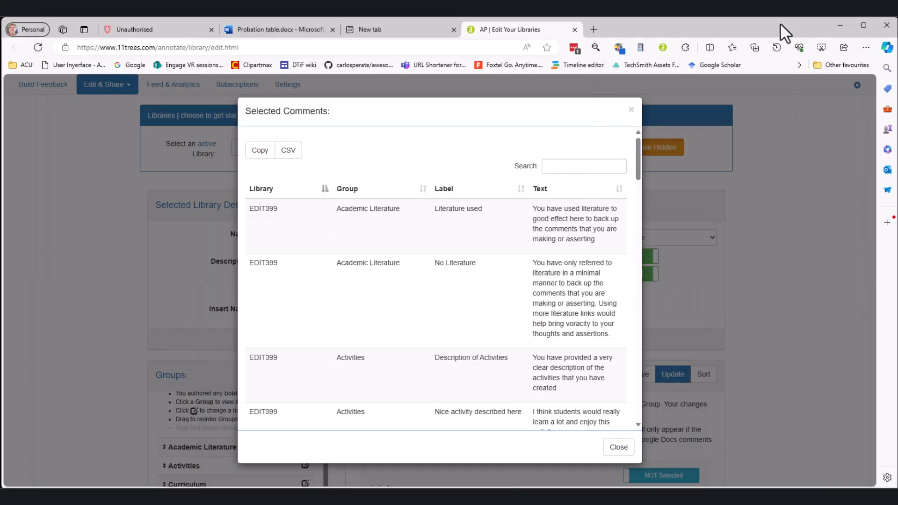
key("ctrl+w")
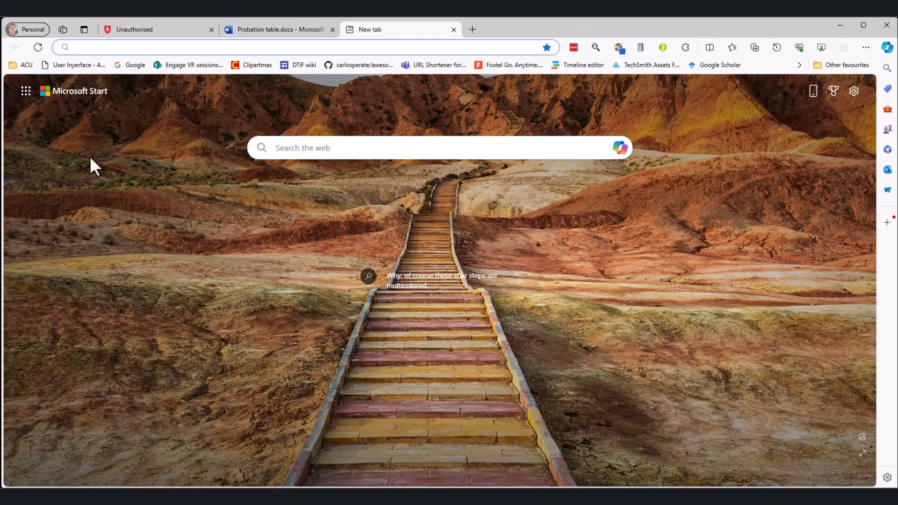
left_click(21, 64)
left_click(32, 99)
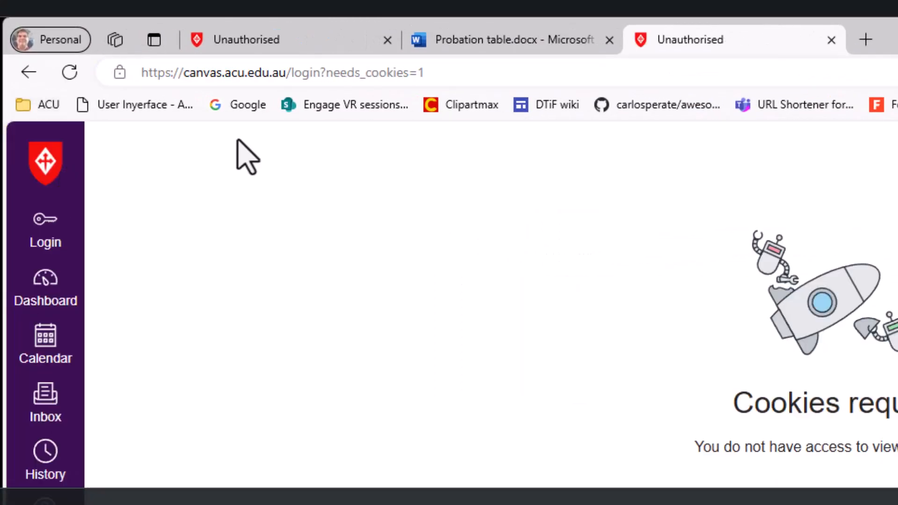
left_click(388, 40)
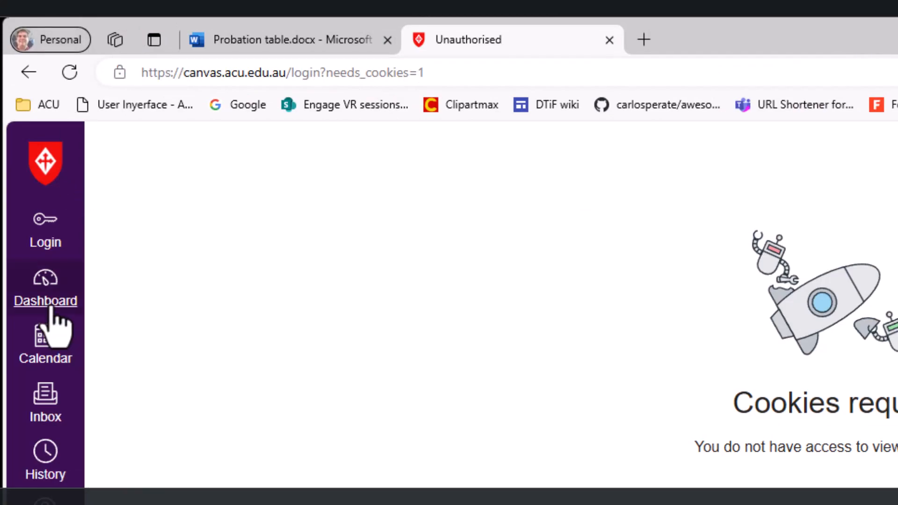
left_click(51, 305)
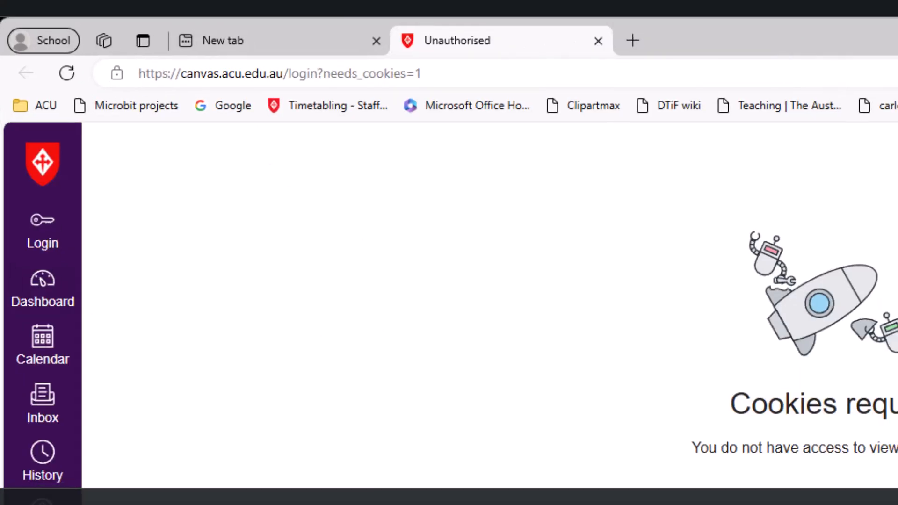
left_click(46, 299)
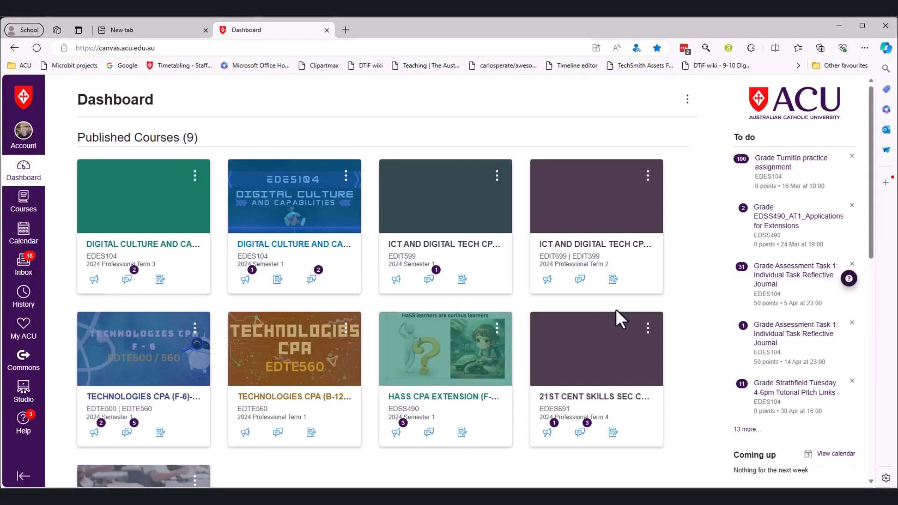
Log in to Annotate PRO with the school email and password, then go to Manage Your Libraries.
left_click(728, 48)
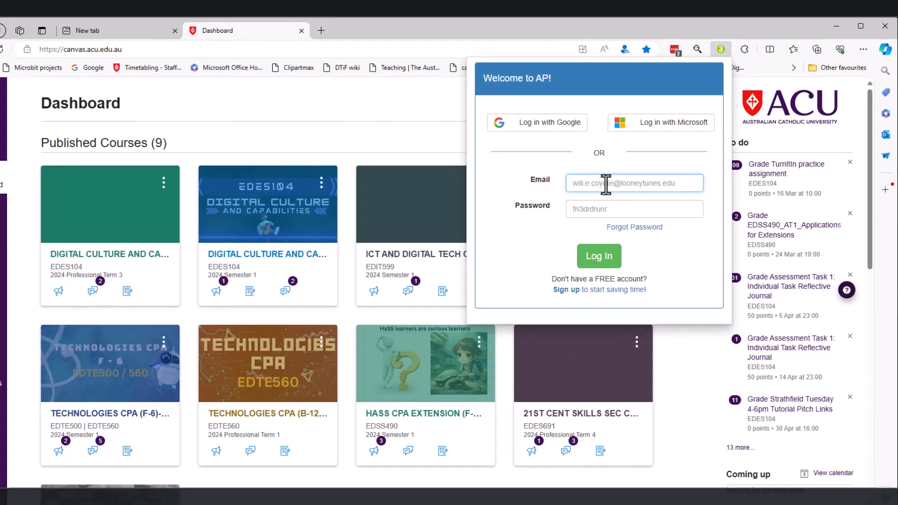
left_click(611, 201)
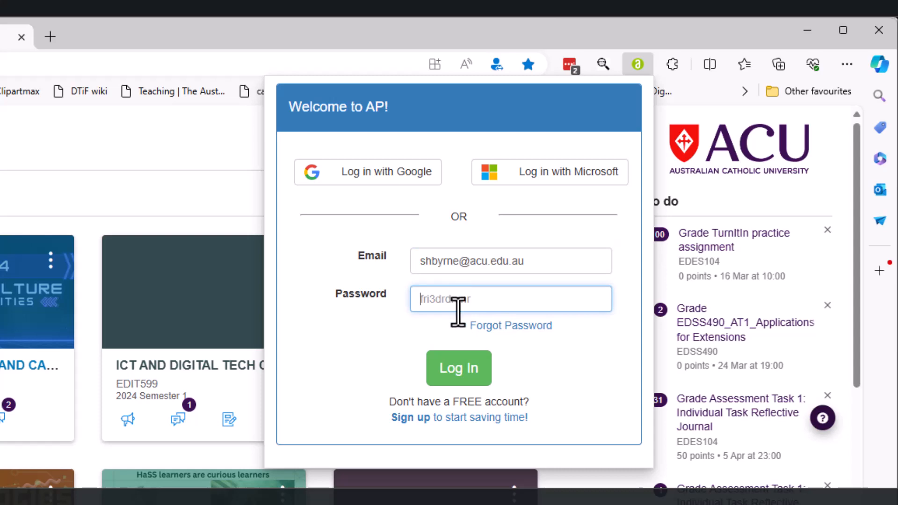
left_click(459, 369)
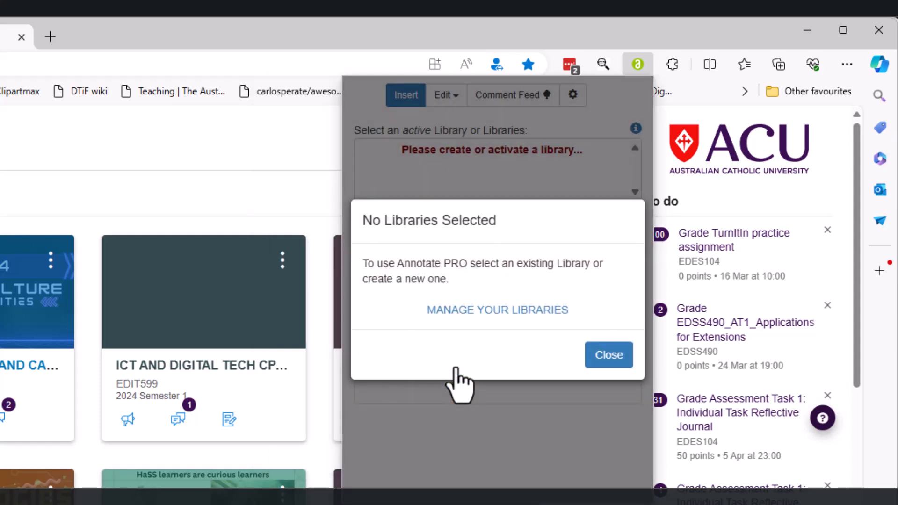
left_click(526, 313)
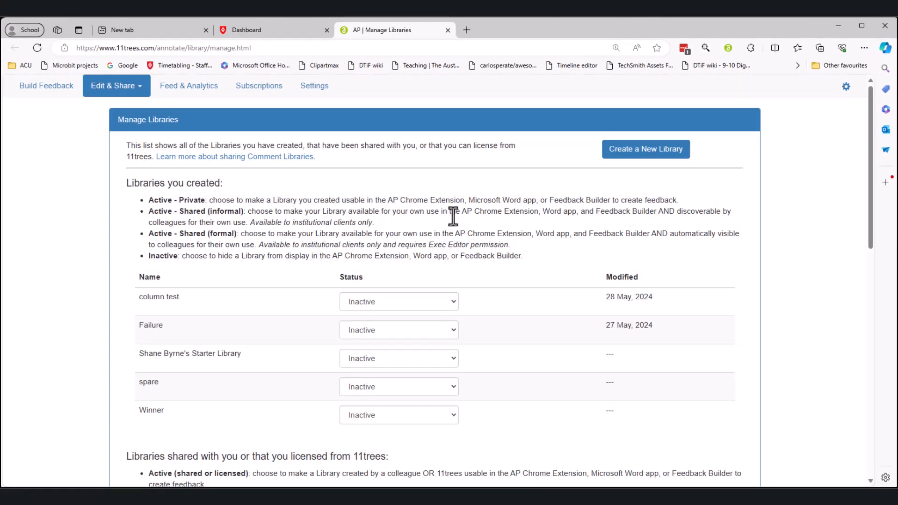
Scroll through the created and shared libraries lists, then open the Edit & Share dropdown.
scroll(502, 310, "down", 8)
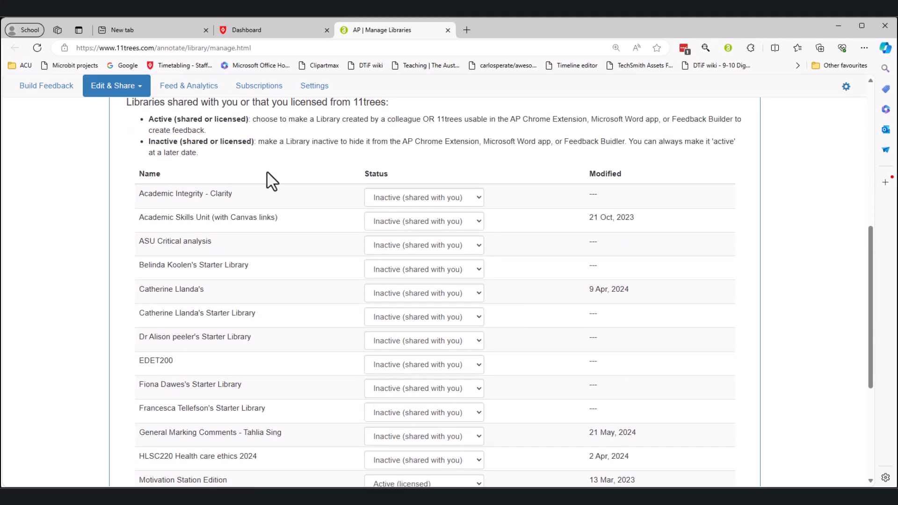
scroll(280, 234, "down", 3)
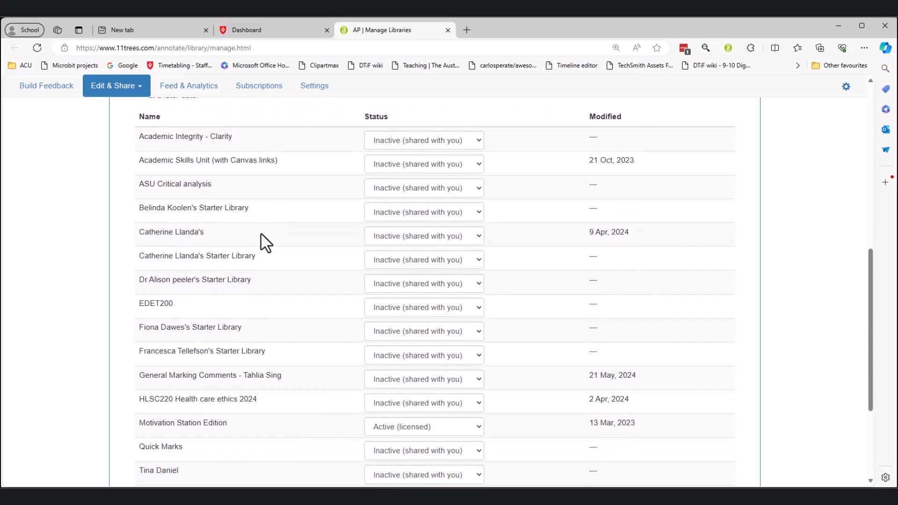
scroll(253, 308, "down", 2)
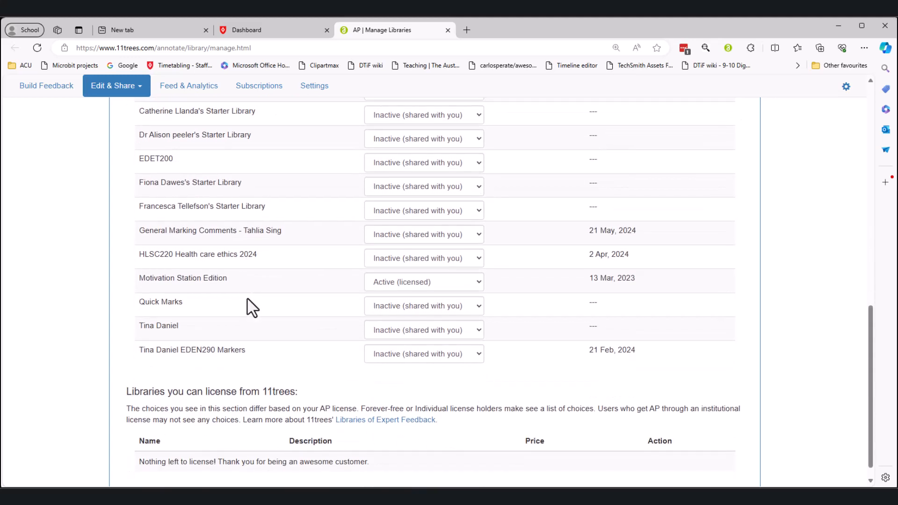
scroll(252, 307, "up", 10)
scroll(252, 308, "up", 1)
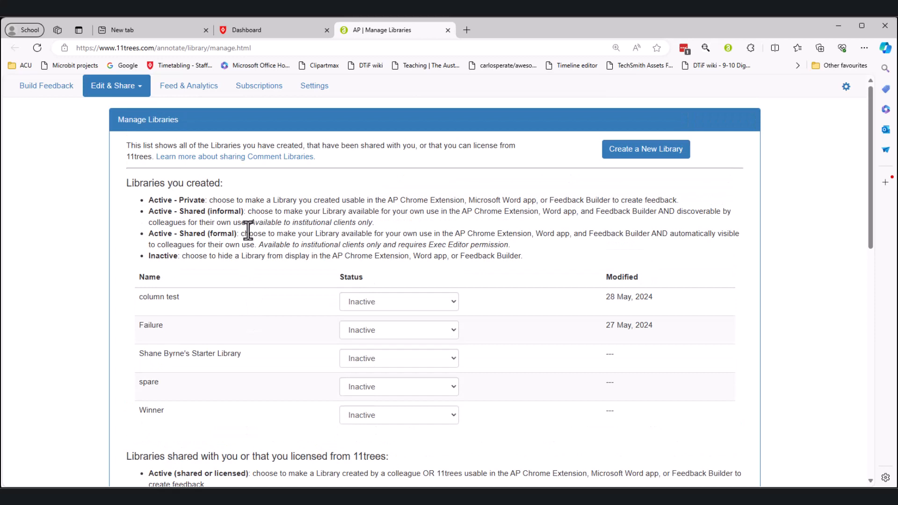
left_click(116, 86)
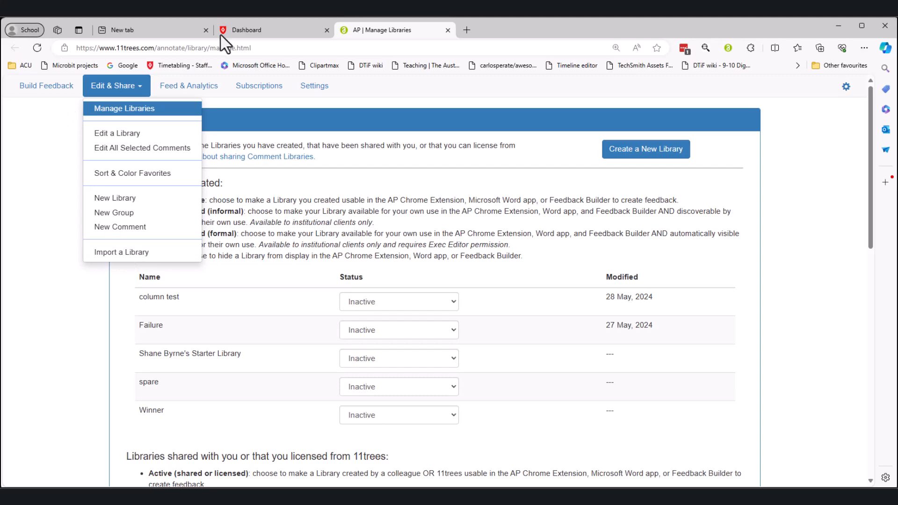
Start a CSV library import, accept the terms, name it EDIT399 and enter the comment author name.
left_click(140, 253)
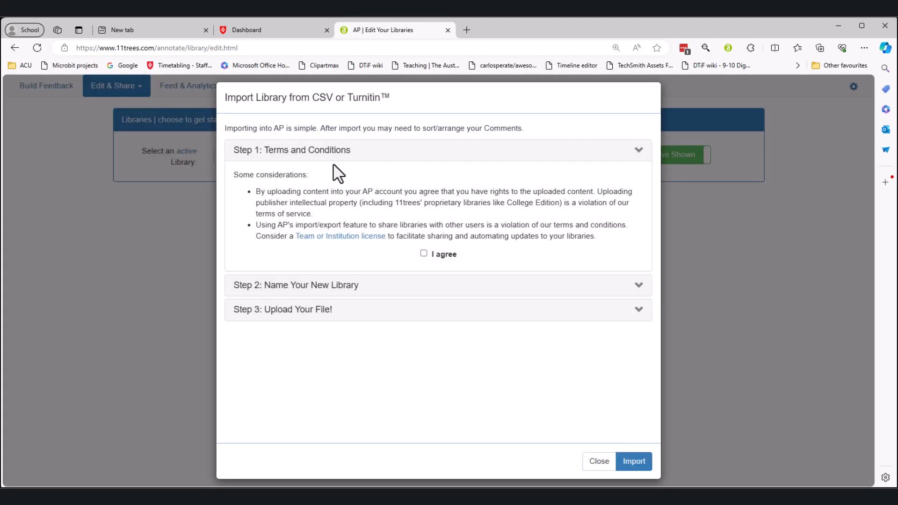
left_click(424, 254)
left_click(639, 286)
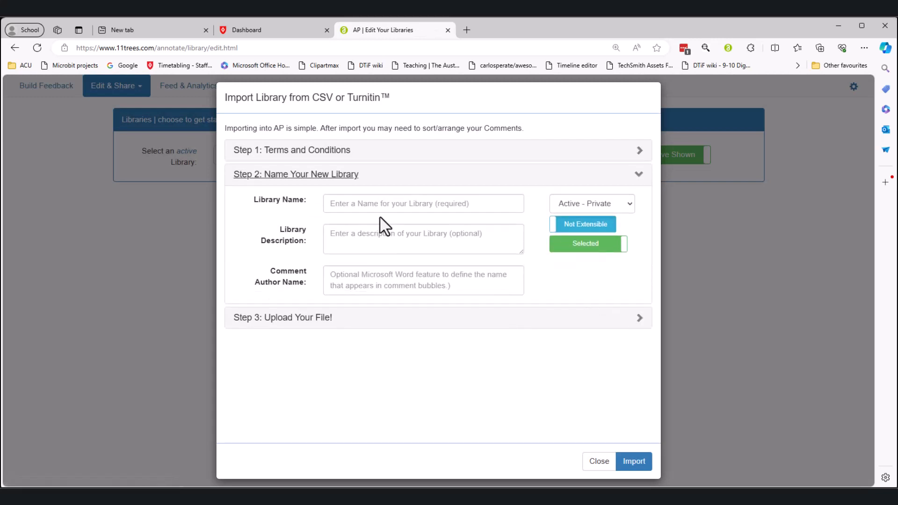
left_click(373, 205)
type("EDIT399")
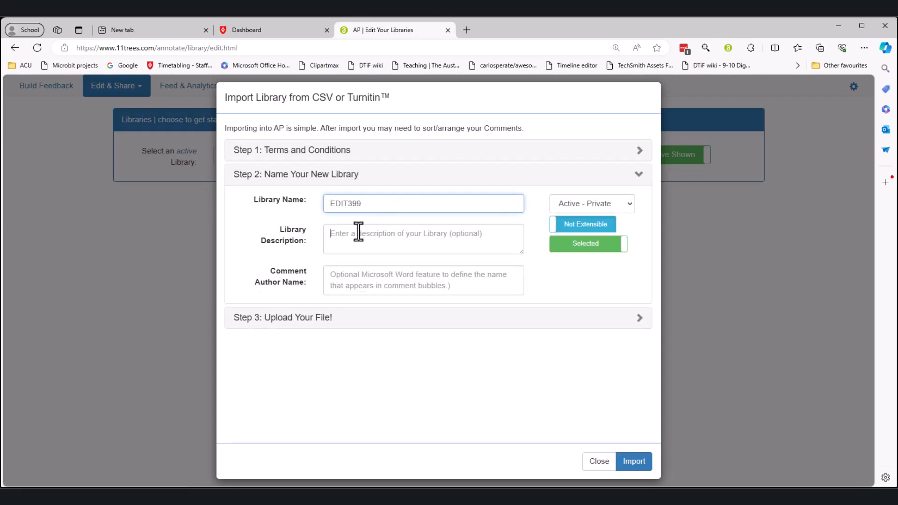
left_click(332, 276)
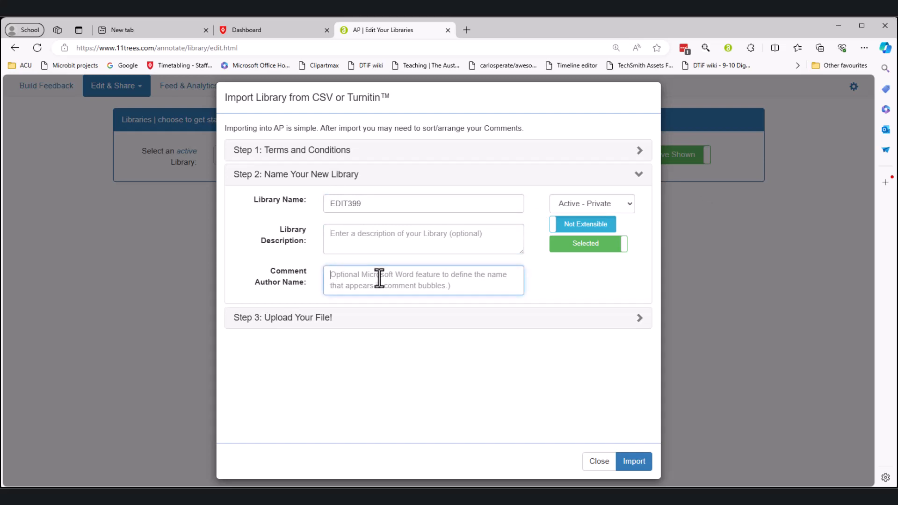
type("shaby")
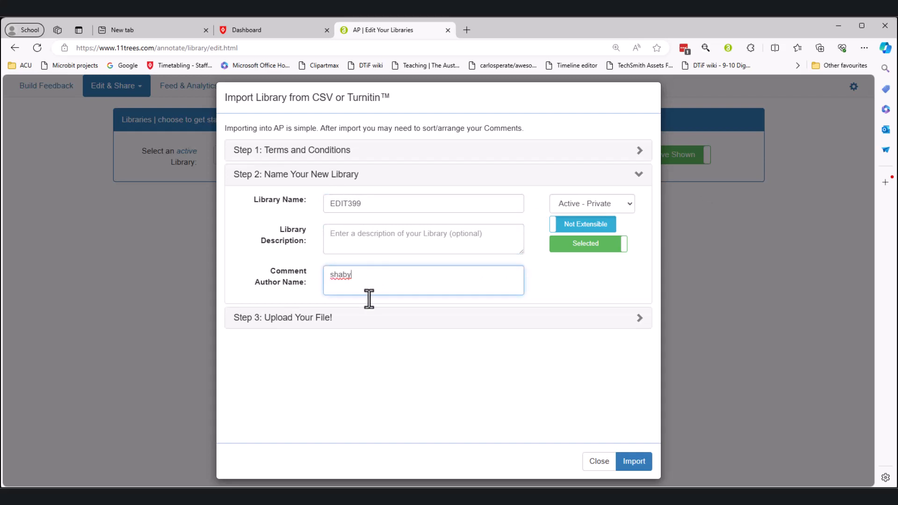
left_click(640, 319)
Upload the library CSV dated 6/05/2024, import it and dismiss the saved confirmation.
scroll(415, 395, "down", 3)
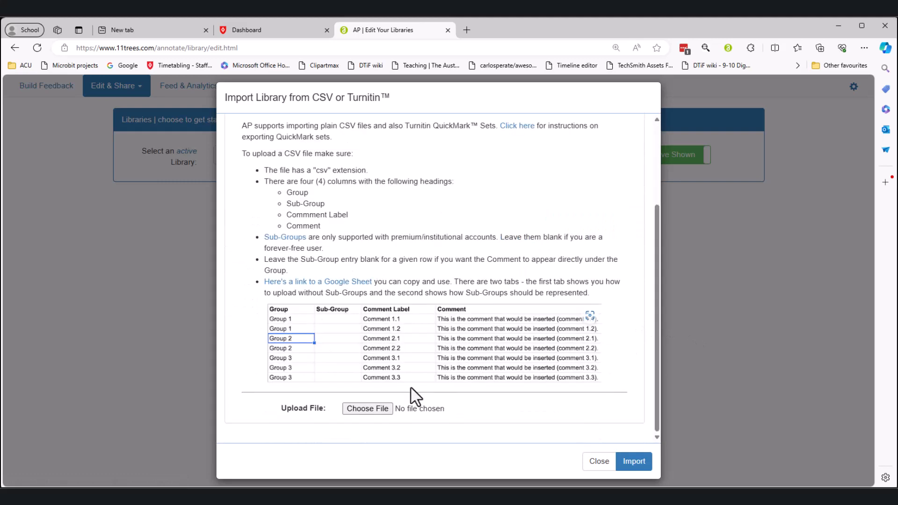
left_click(368, 409)
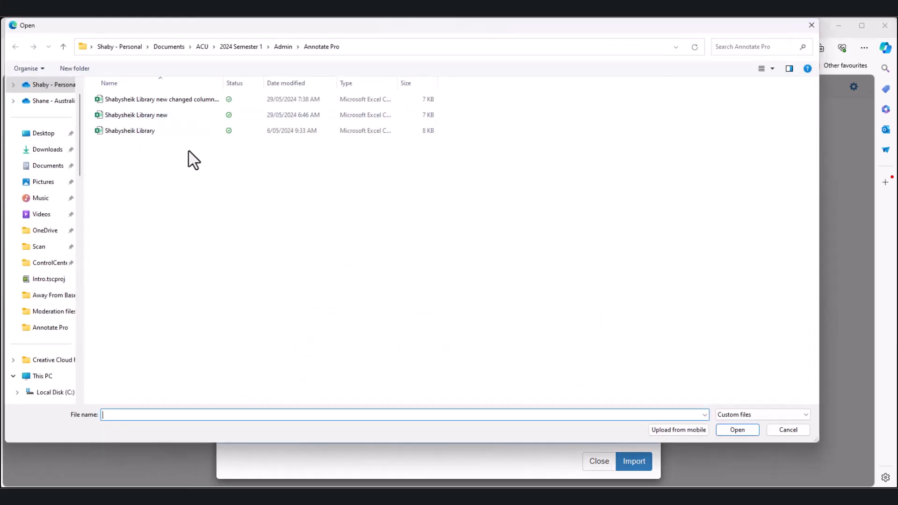
left_click(137, 132)
left_click(748, 431)
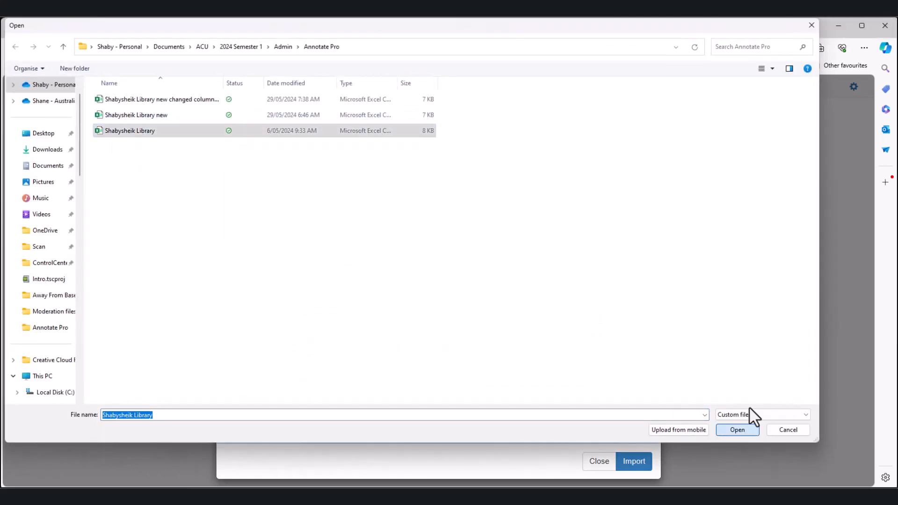
left_click(634, 463)
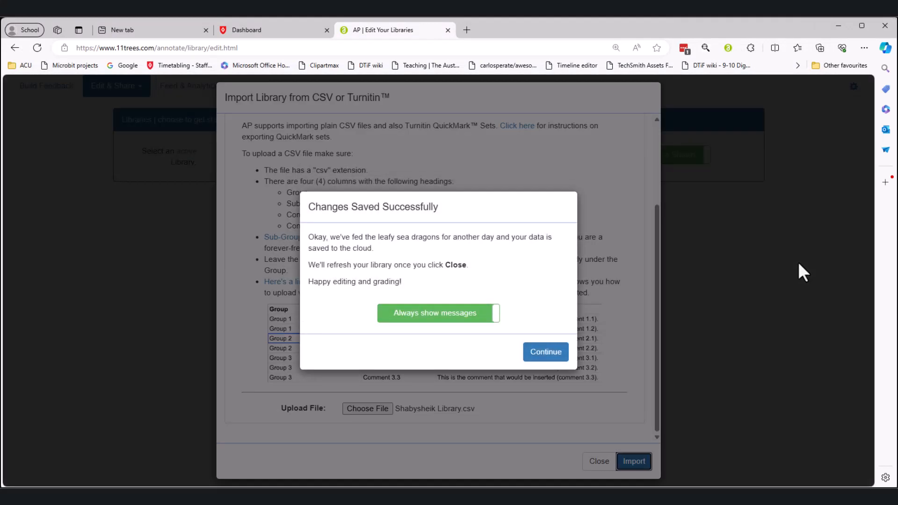
left_click(554, 353)
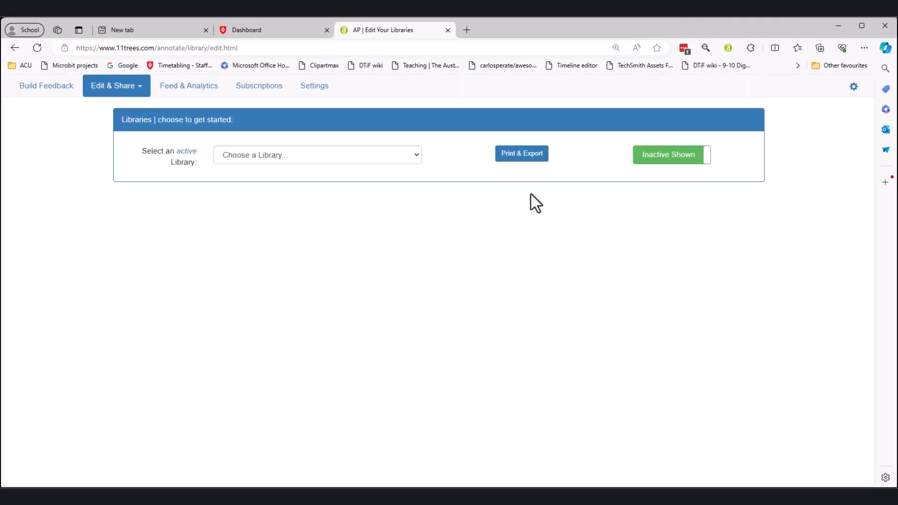
Load the imported EDIT399 library and view its Academic Literature group.
left_click(413, 153)
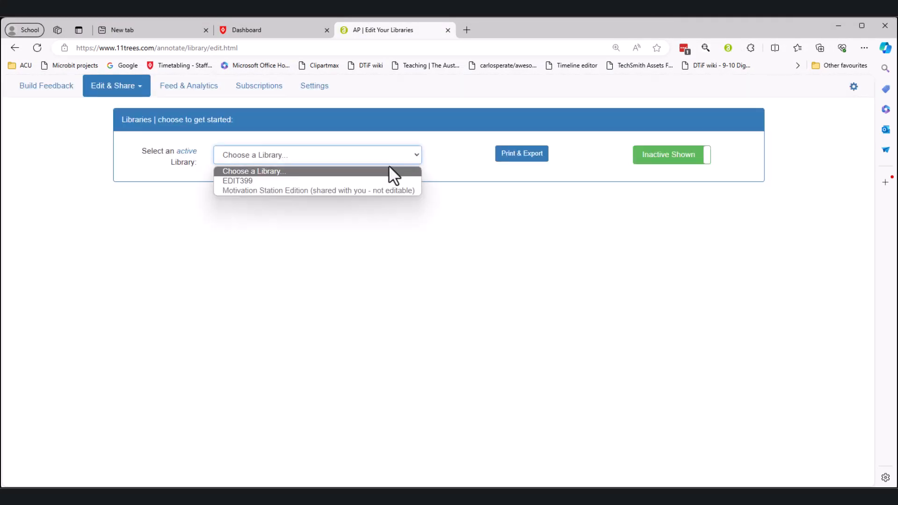
left_click(366, 181)
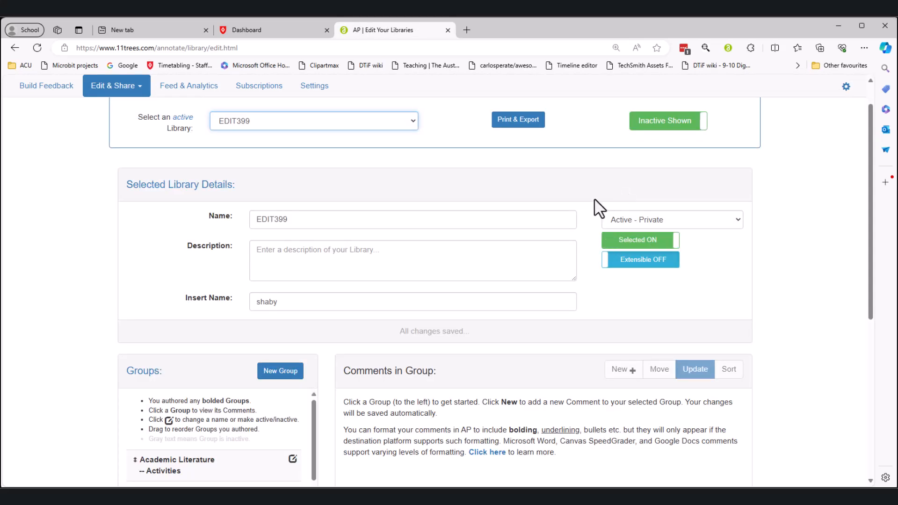
scroll(487, 217, "down", 5)
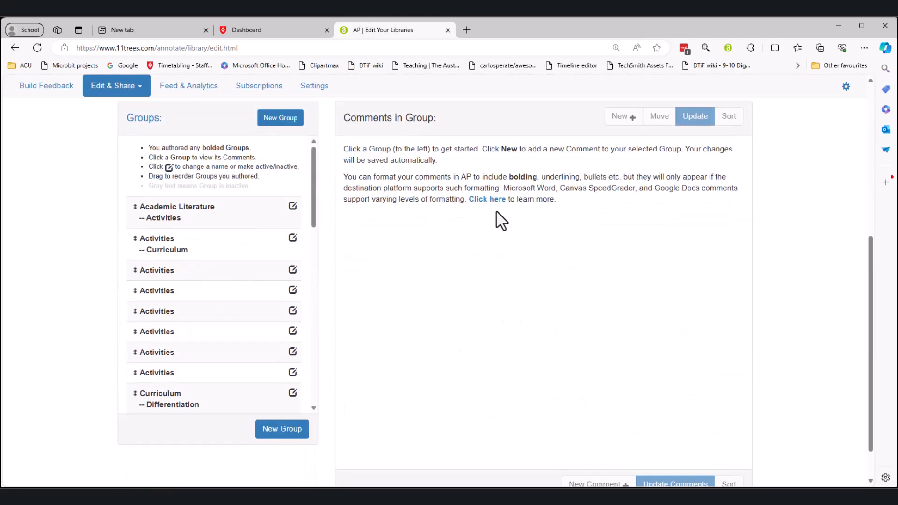
left_click(186, 218)
scroll(467, 292, "down", 1)
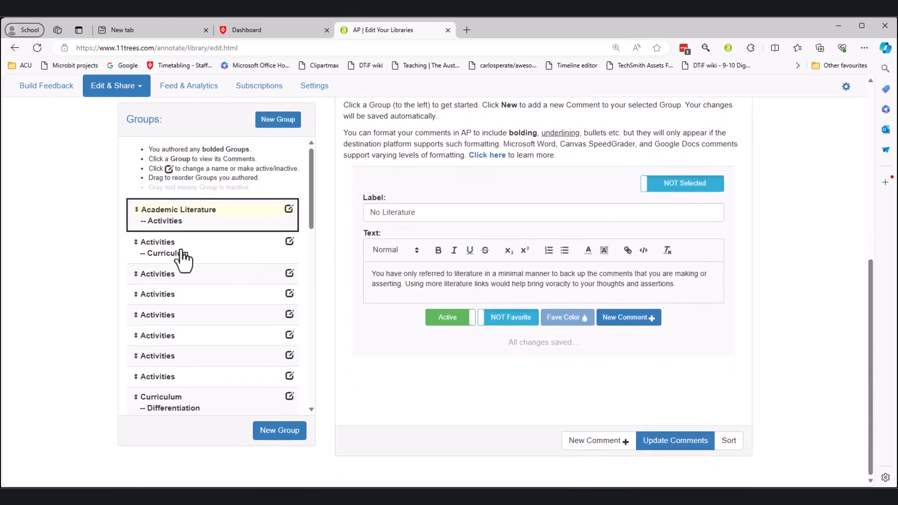
Scroll through the comments in the Activities -- Curriculum group.
left_click(165, 261)
scroll(509, 388, "down", 4)
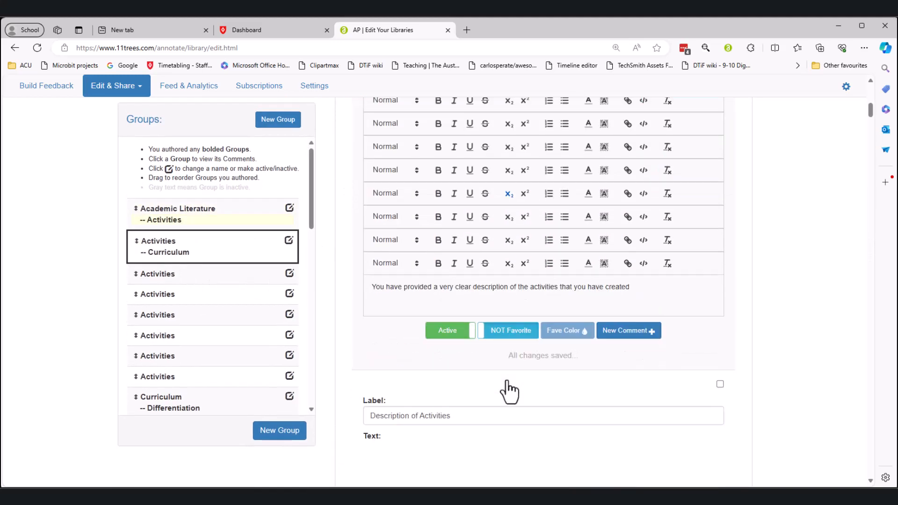
scroll(509, 391, "down", 5)
scroll(509, 391, "down", 2)
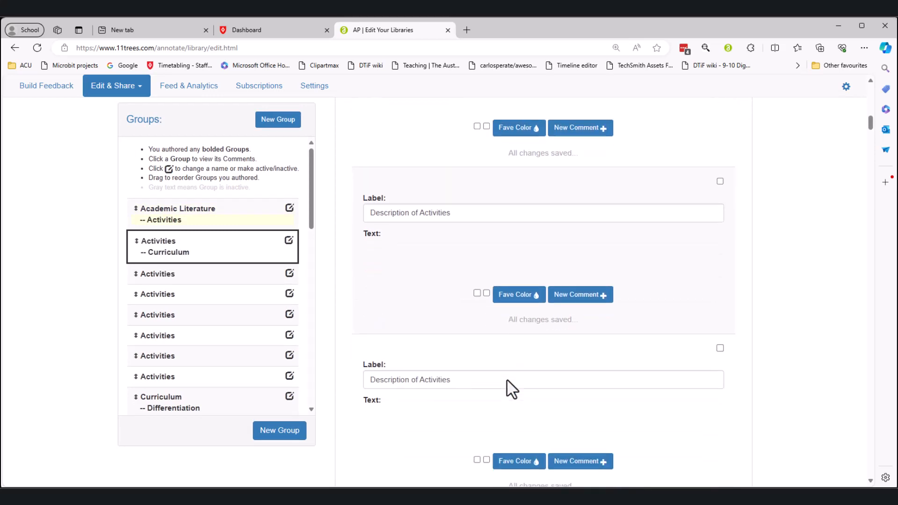
scroll(509, 389, "down", 9)
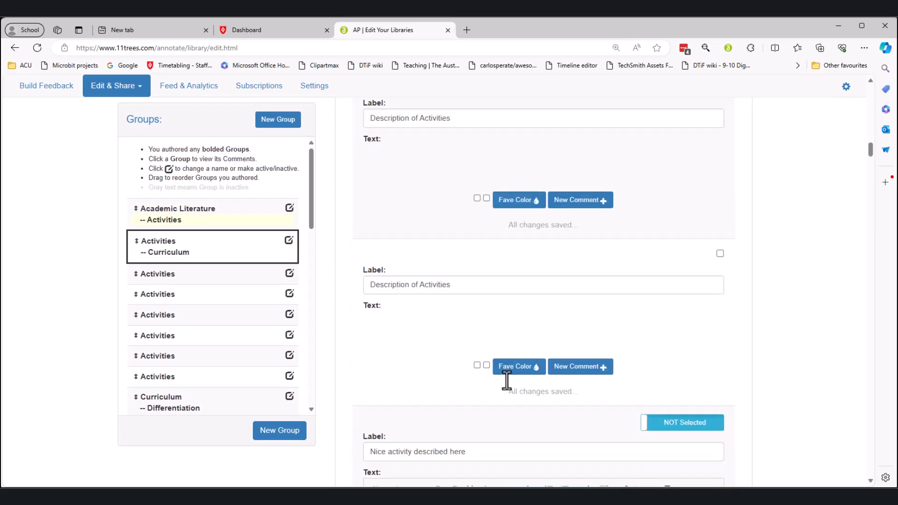
scroll(508, 382, "down", 9)
scroll(509, 389, "up", 1)
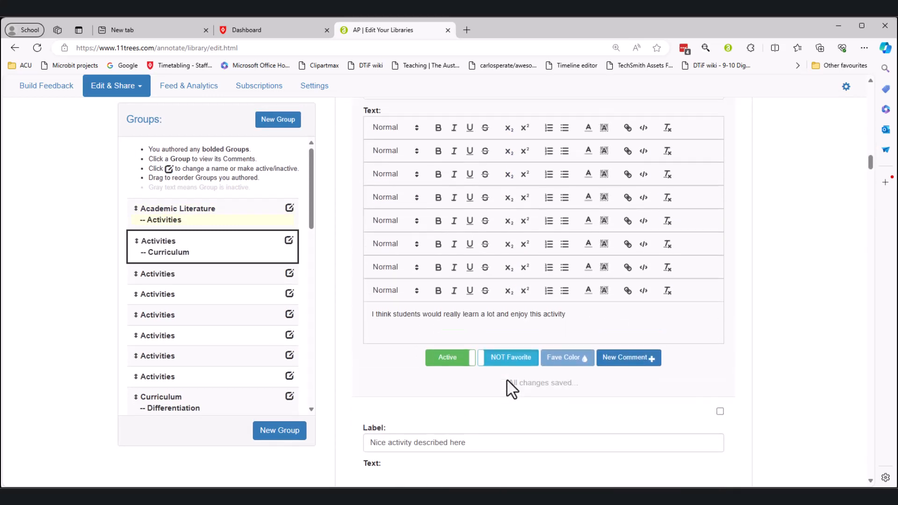
scroll(510, 386, "down", 10)
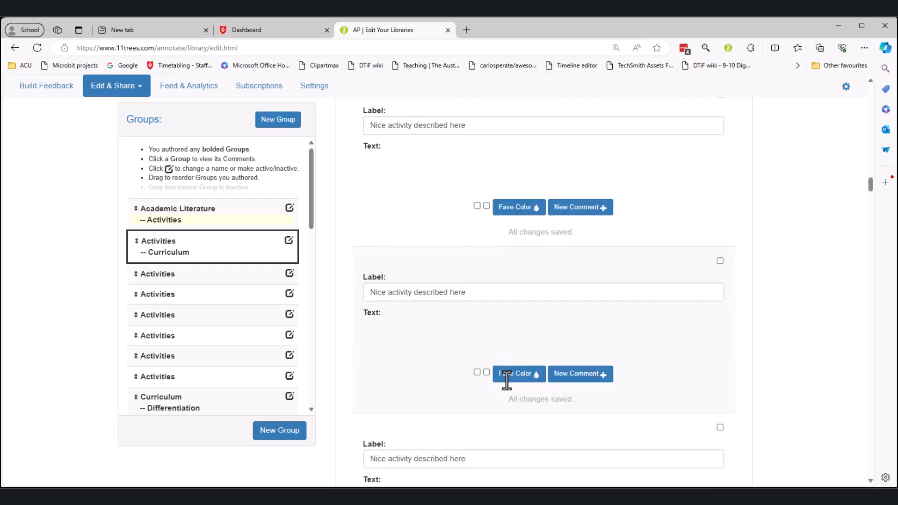
scroll(507, 384, "down", 10)
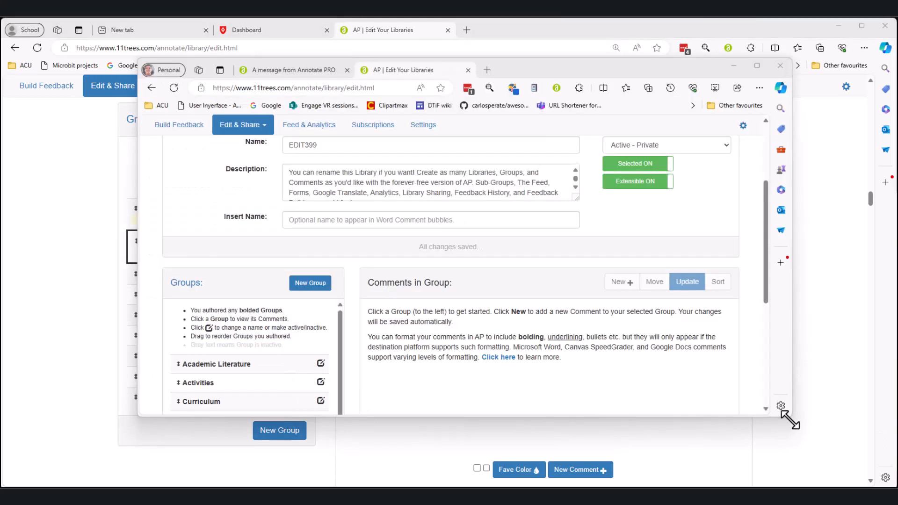
left_click_drag(789, 421, 812, 463)
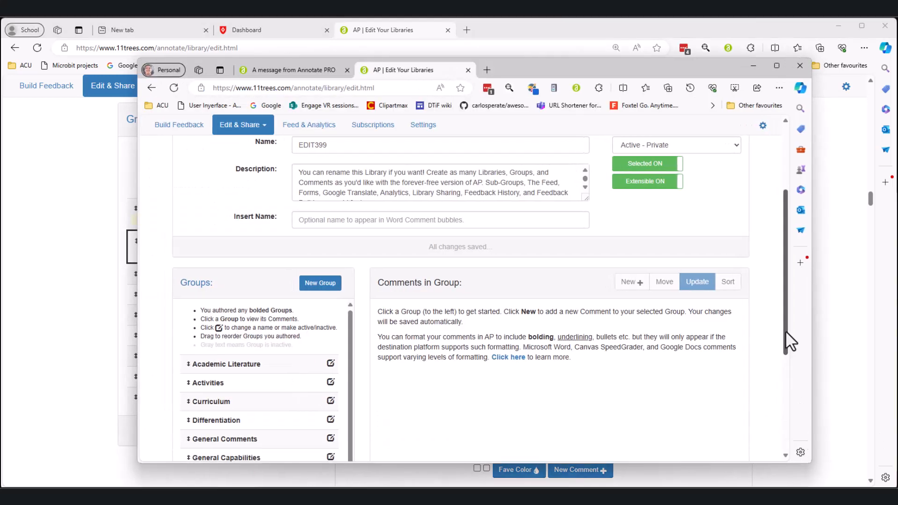
scroll(785, 330, "down", 3)
left_click(225, 236)
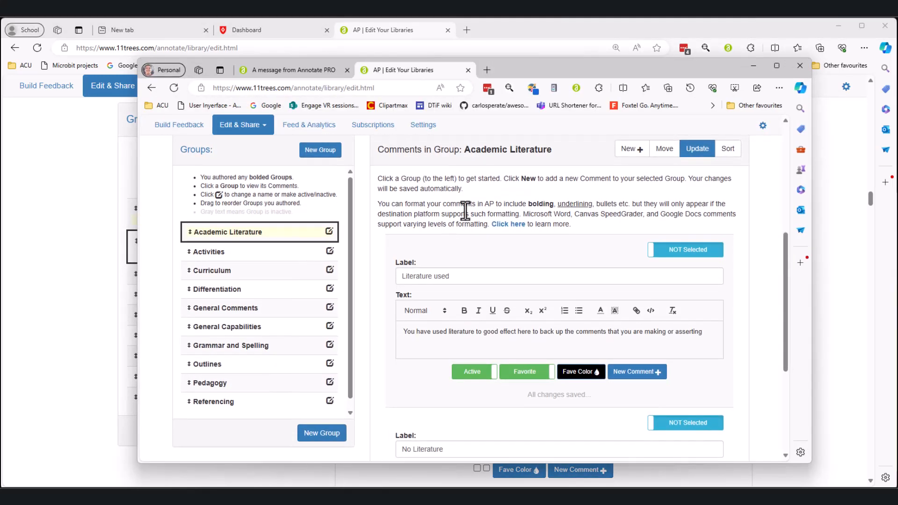
scroll(465, 211, "down", 4)
left_click(225, 266)
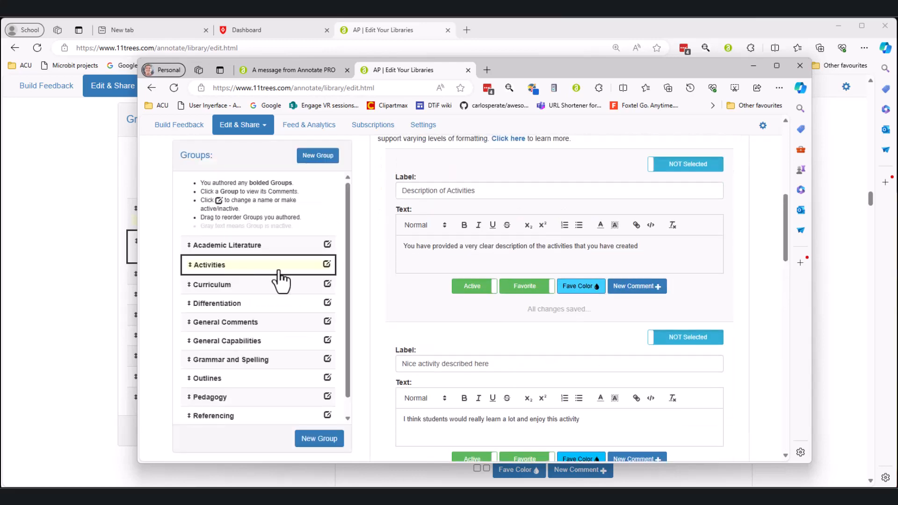
scroll(465, 321, "down", 10)
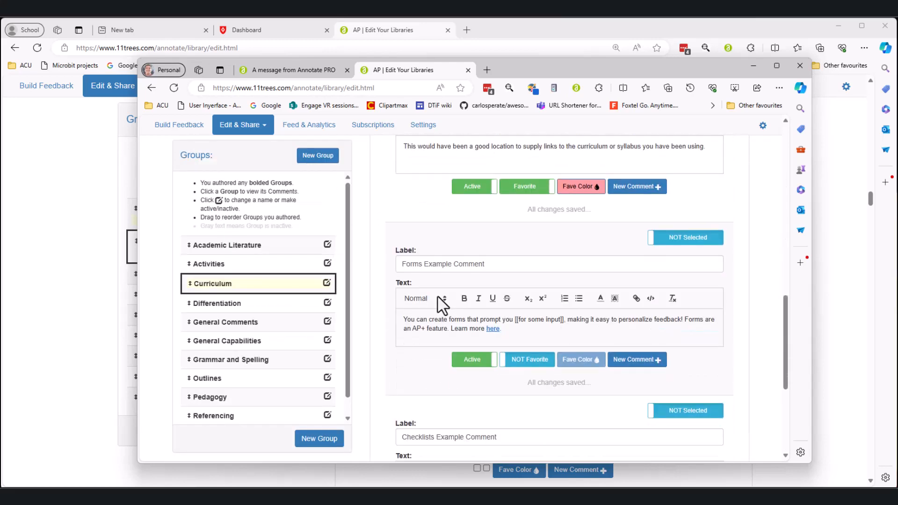
scroll(437, 297, "down", 5)
left_click(753, 66)
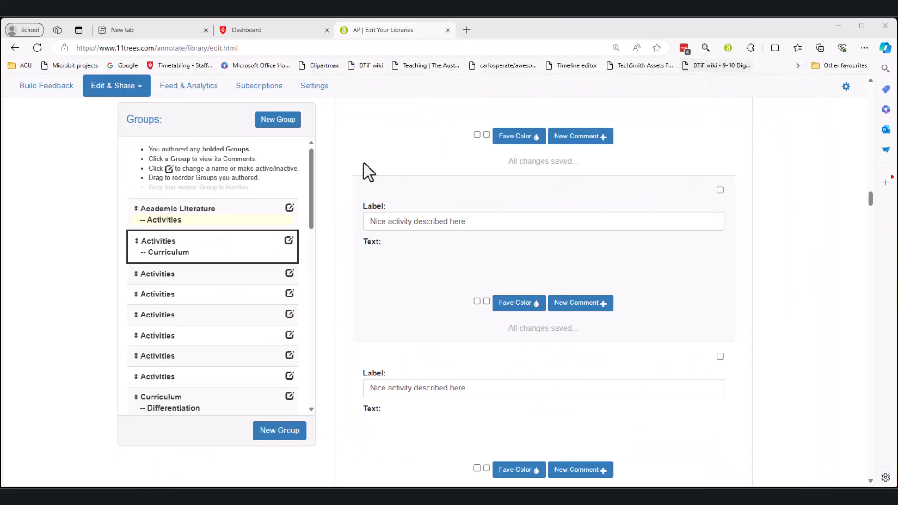
Review comments in the Activities, Curriculum -- Differentiation and Grammar and Spelling groups.
scroll(401, 267, "down", 4)
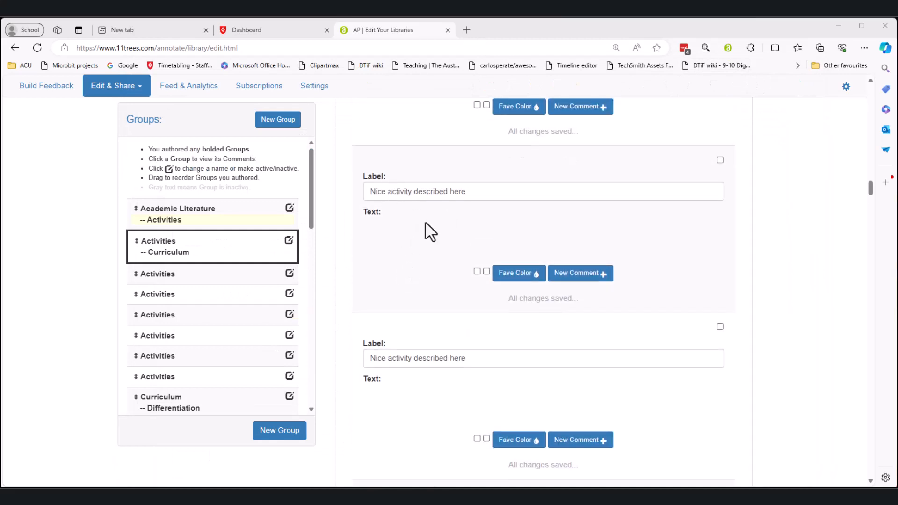
scroll(433, 261, "down", 5)
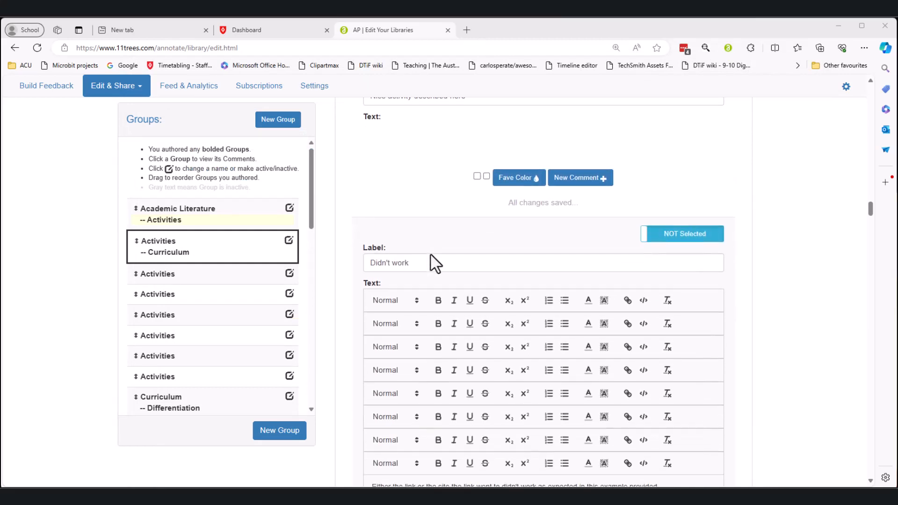
scroll(486, 307, "down", 8)
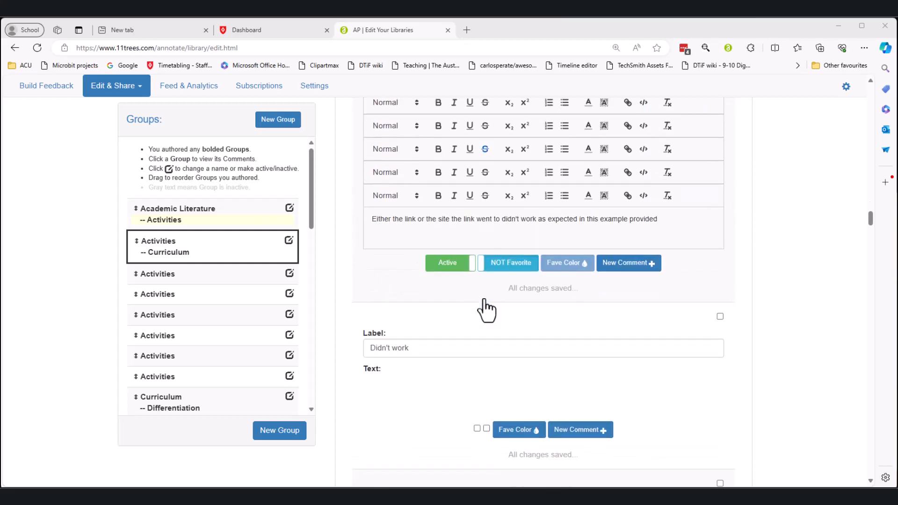
scroll(484, 302, "down", 10)
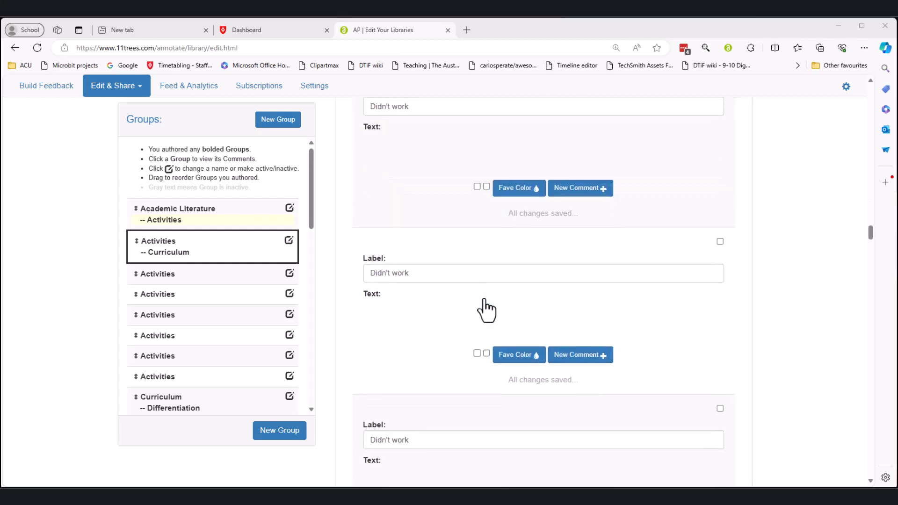
left_click(150, 282)
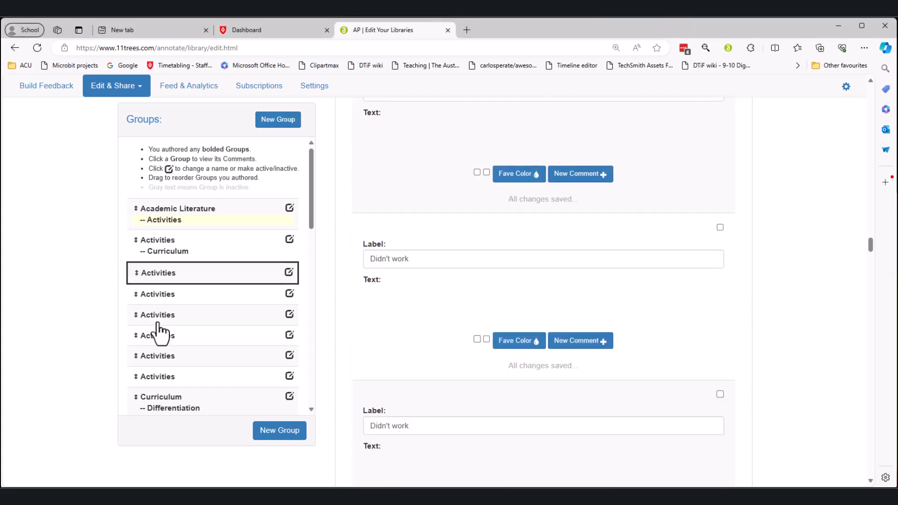
scroll(158, 330, "down", 5)
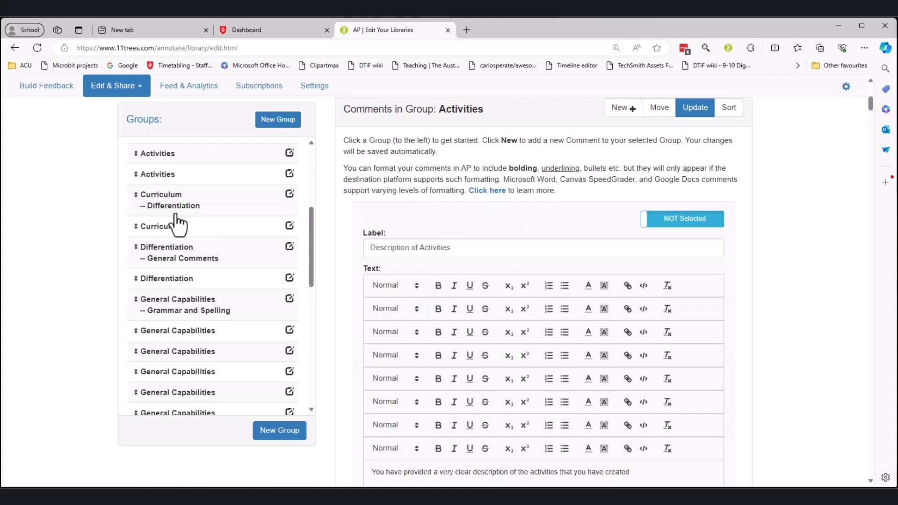
left_click(171, 206)
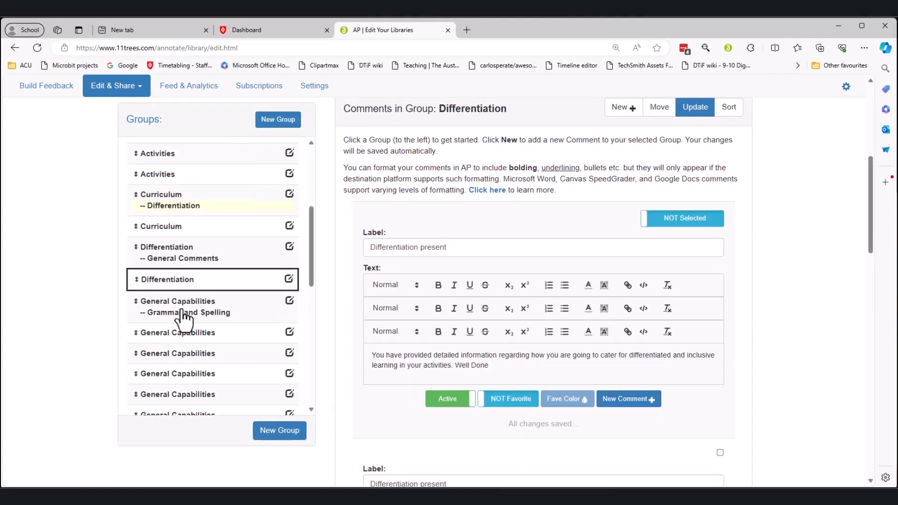
left_click(250, 306)
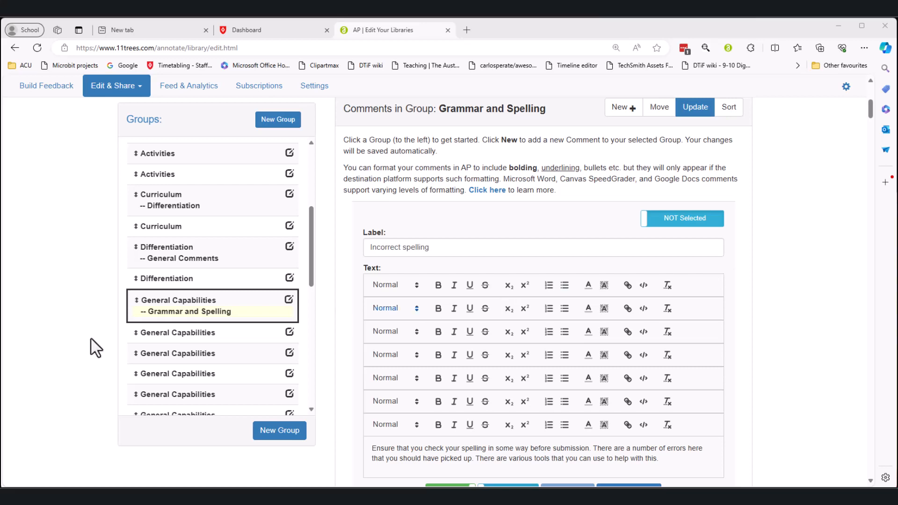
left_click_drag(309, 270, 312, 172)
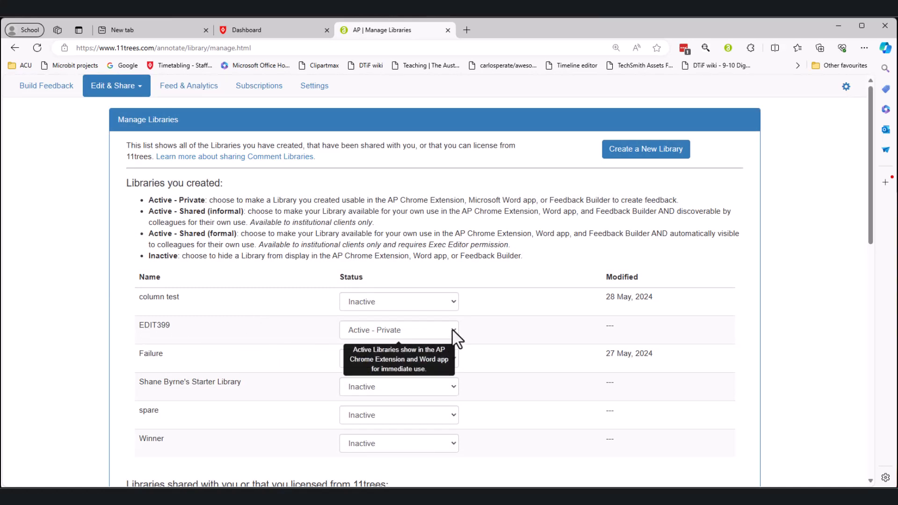
Change the EDIT399 library's name to 'failure 2' and click away to save.
left_click(440, 338)
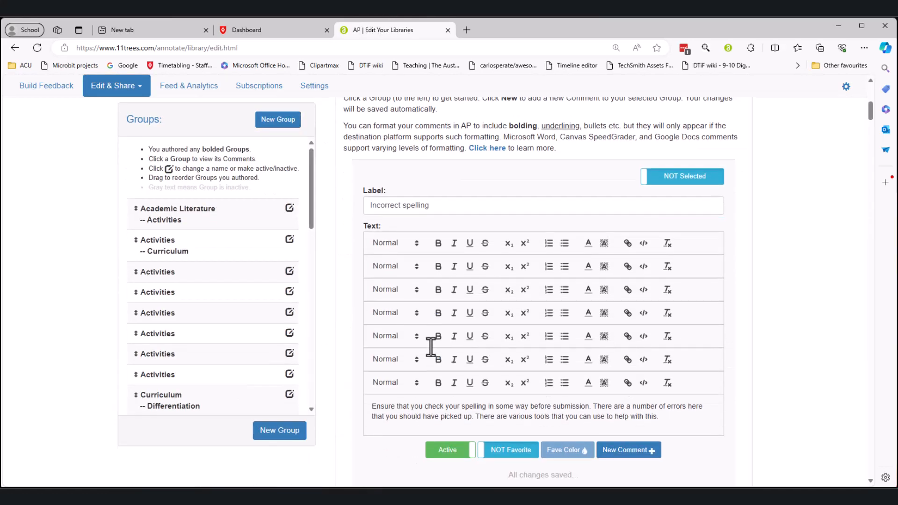
left_click_drag(311, 255, 250, 261)
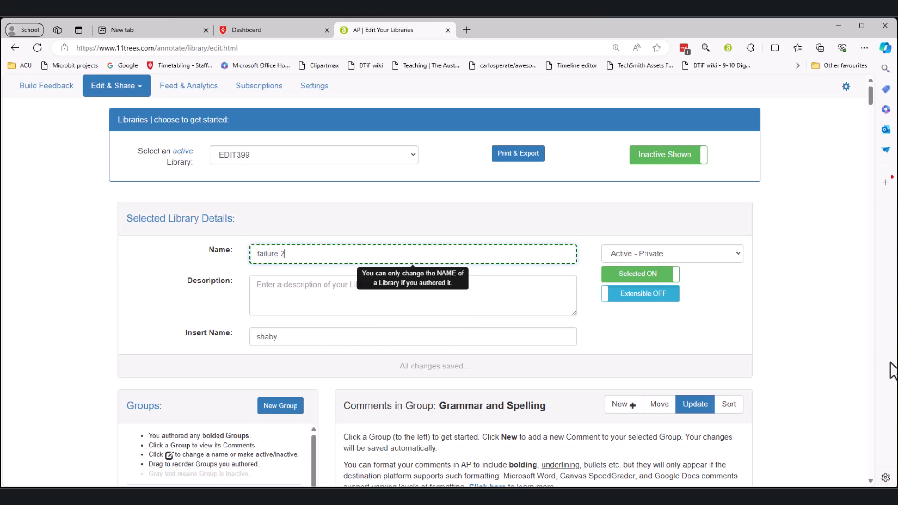
left_click(469, 317)
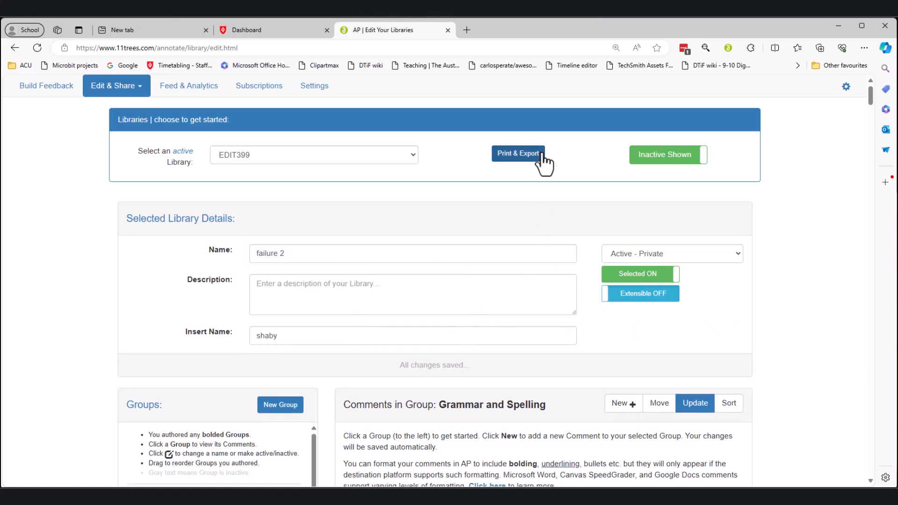
Start importing a library from Edit & Share and accept the import terms.
left_click(116, 85)
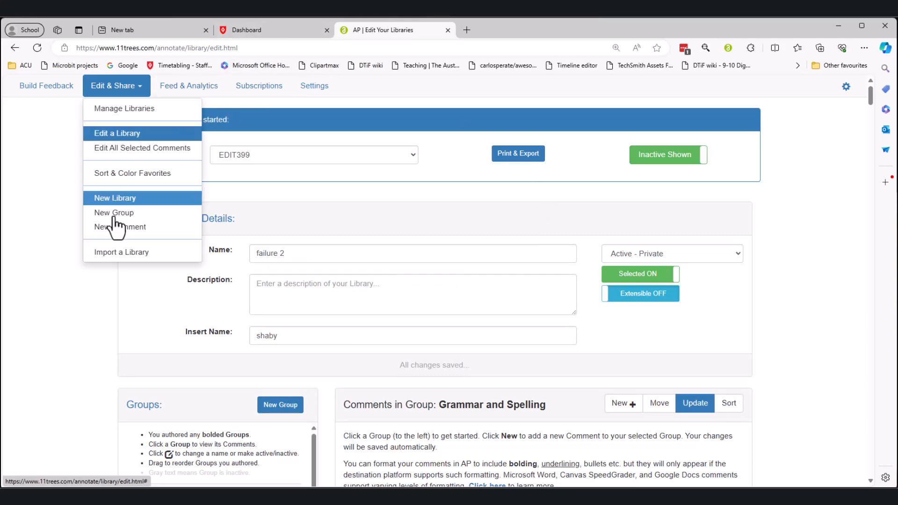
left_click(116, 257)
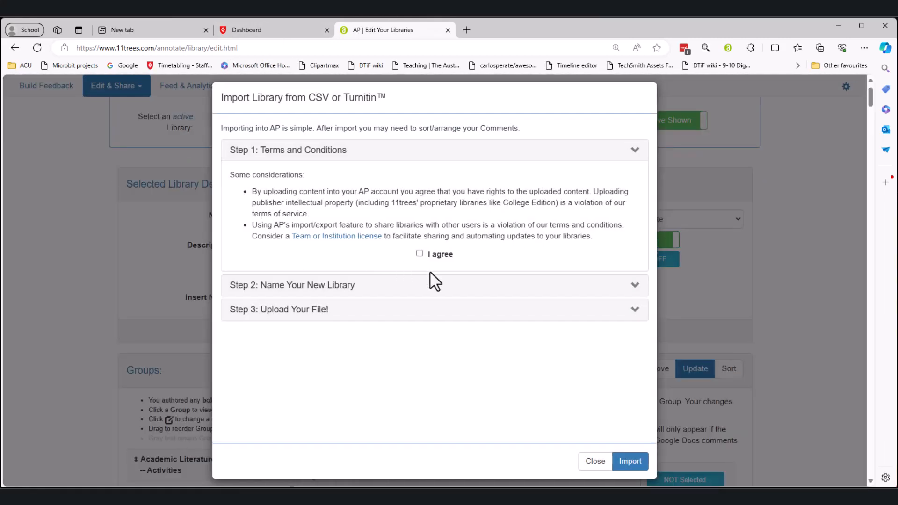
left_click(421, 254)
left_click(634, 287)
left_click(352, 205)
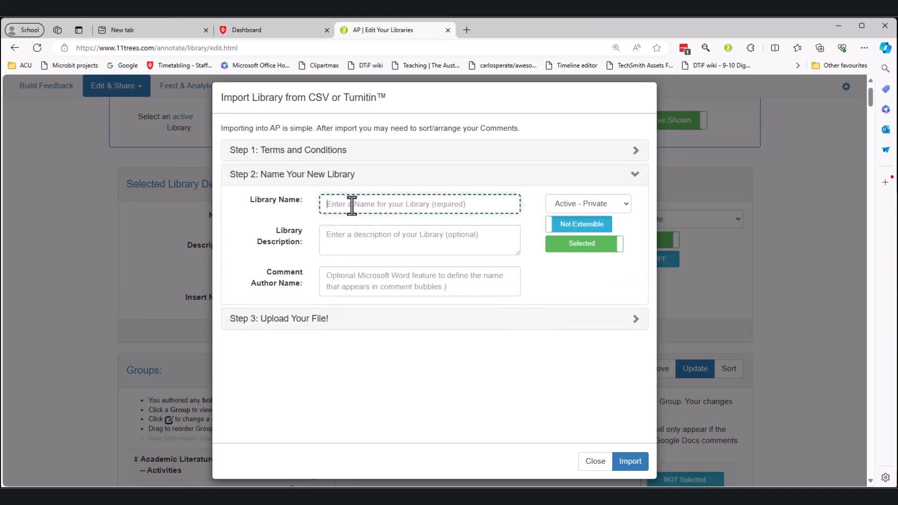
Name the new library Edit399 and scroll to the Upload Your File step.
type("Edit399")
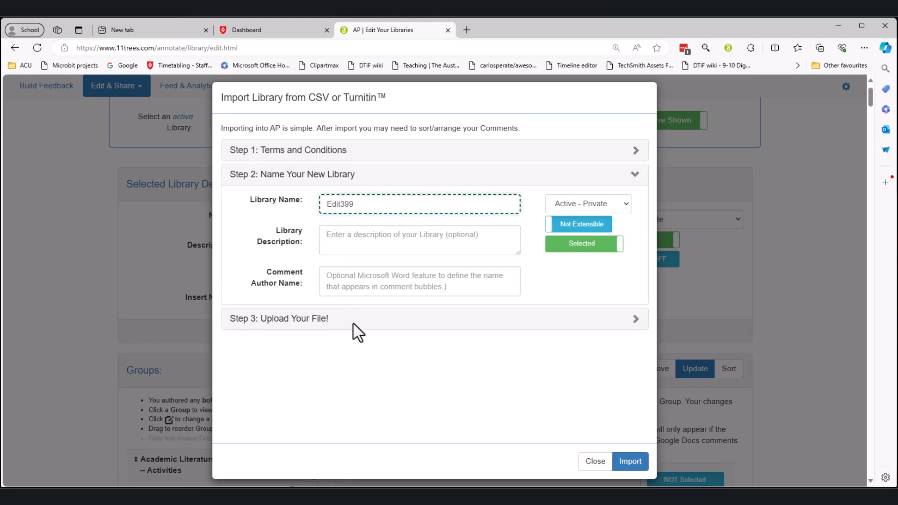
left_click(628, 326)
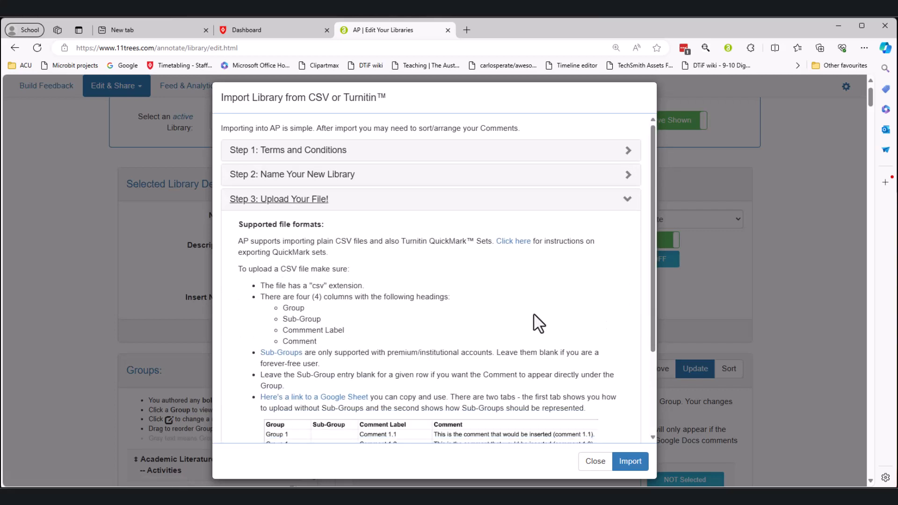
scroll(538, 323, "down", 2)
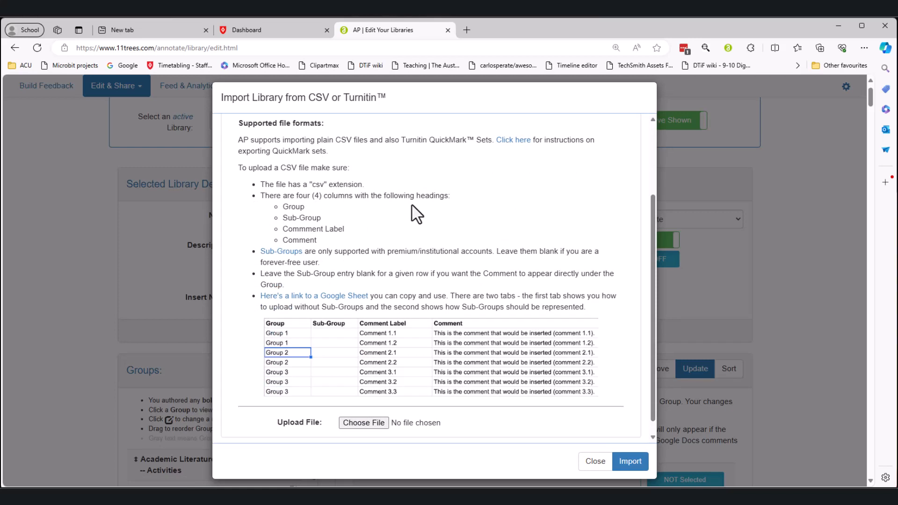
scroll(379, 280, "down", 1)
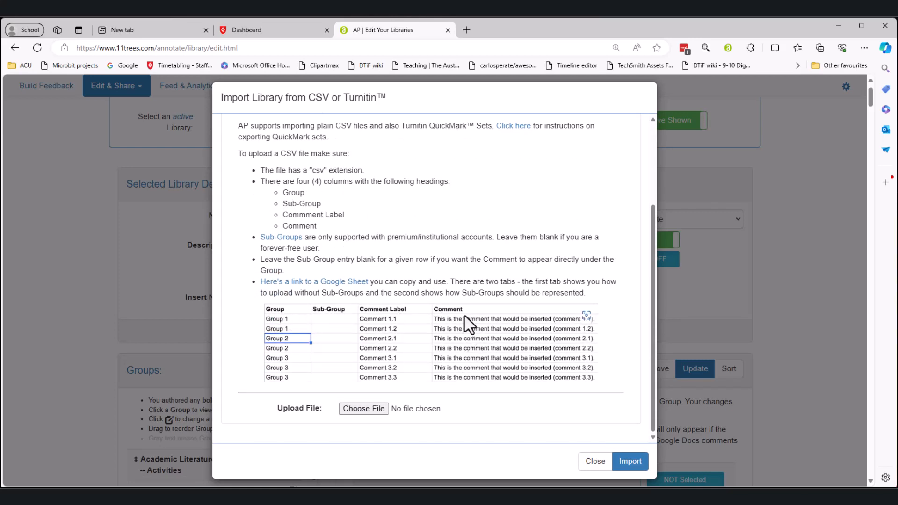
key("alt+Tab")
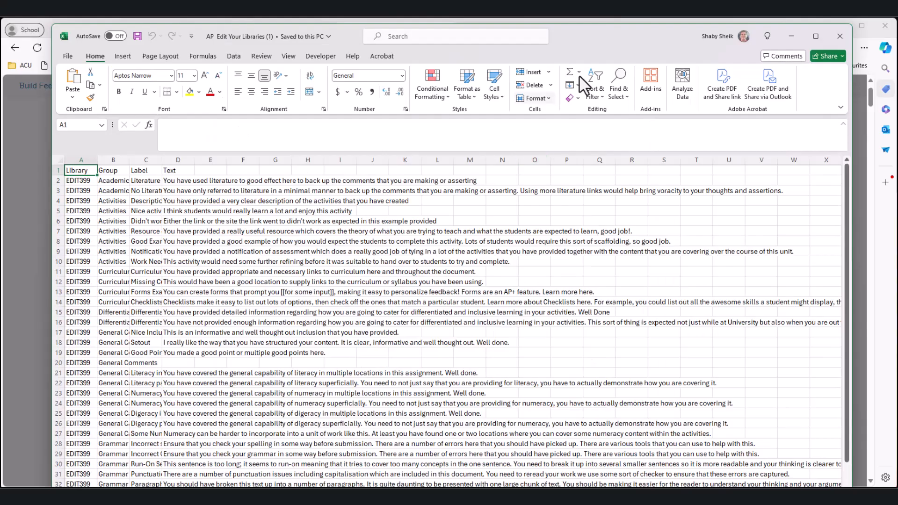
Place the Excel window with the exported CSV beside the browser's import instructions.
left_click_drag(594, 37, 594, 34)
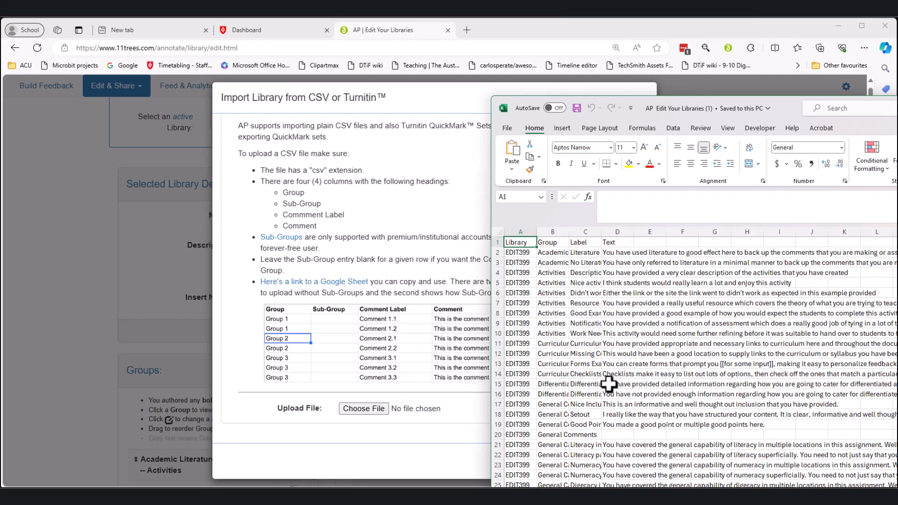
Clear the old header row and delete the Library column.
left_click_drag(629, 241, 519, 242)
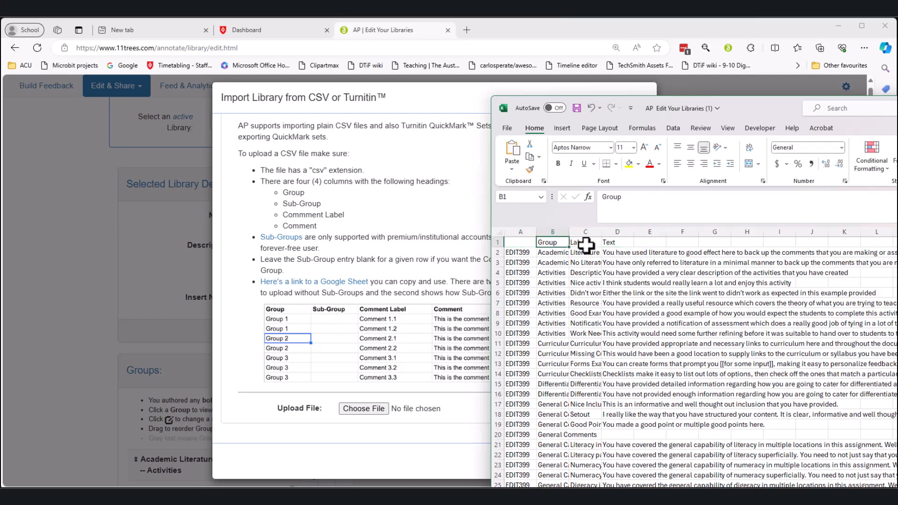
key("Delete")
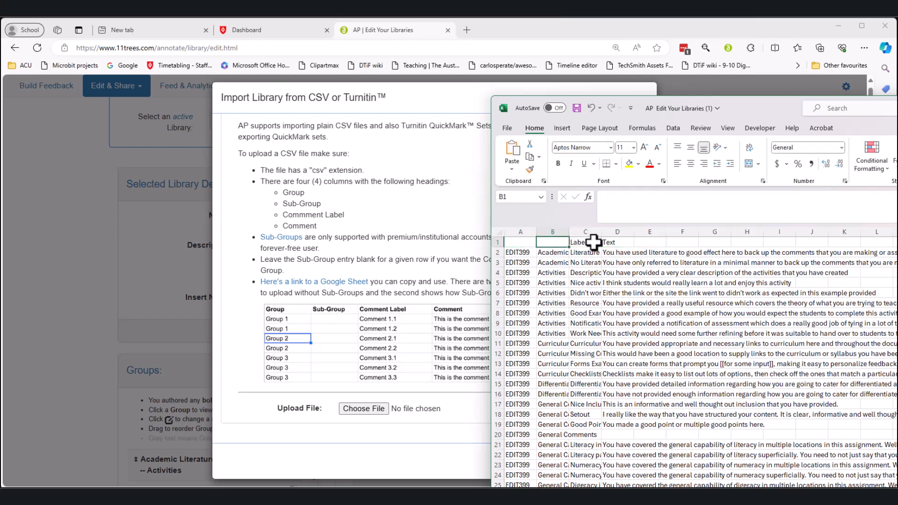
left_click(592, 243)
key("Delete")
left_click(621, 243)
key("Delete")
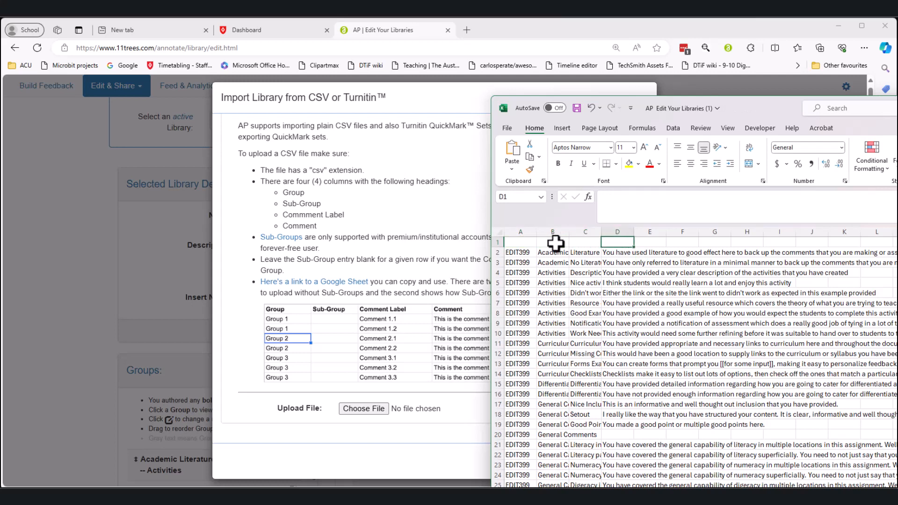
right_click(519, 231)
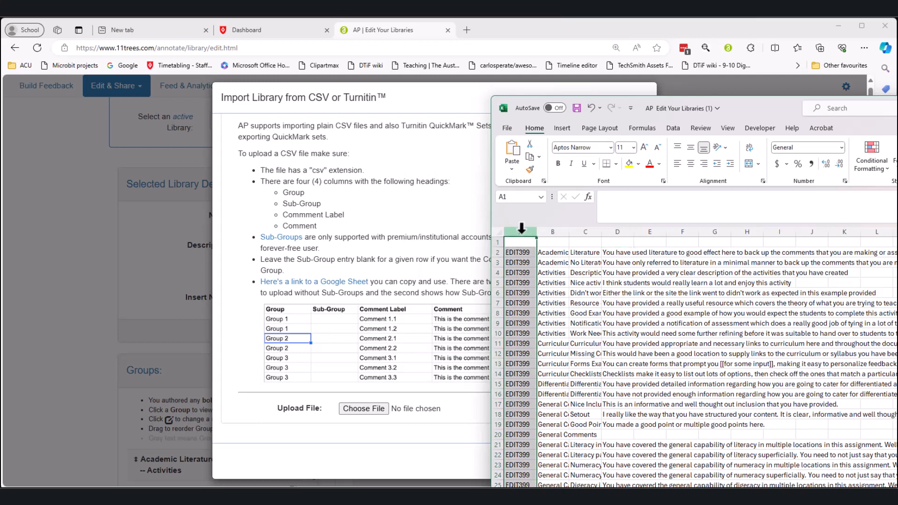
left_click(550, 347)
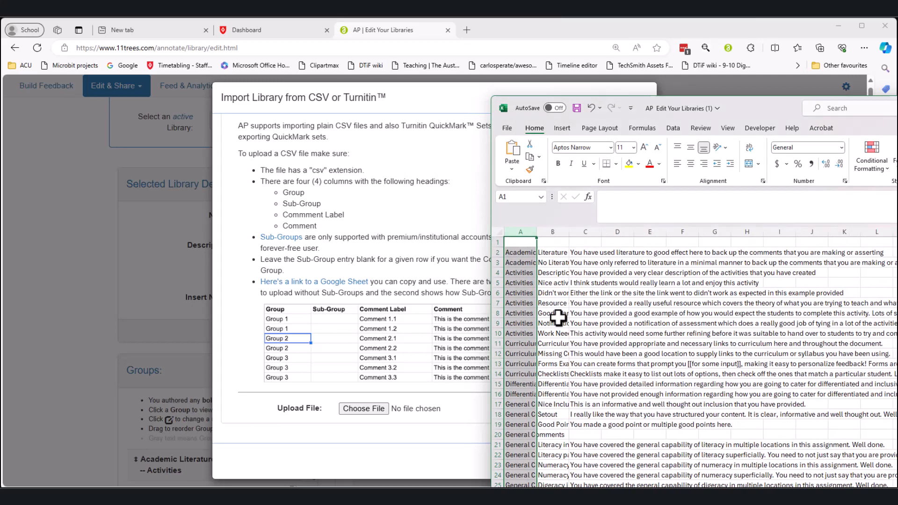
Enter the headings Group, CL and Comments in A1:C1 and widen the columns.
left_click(520, 243)
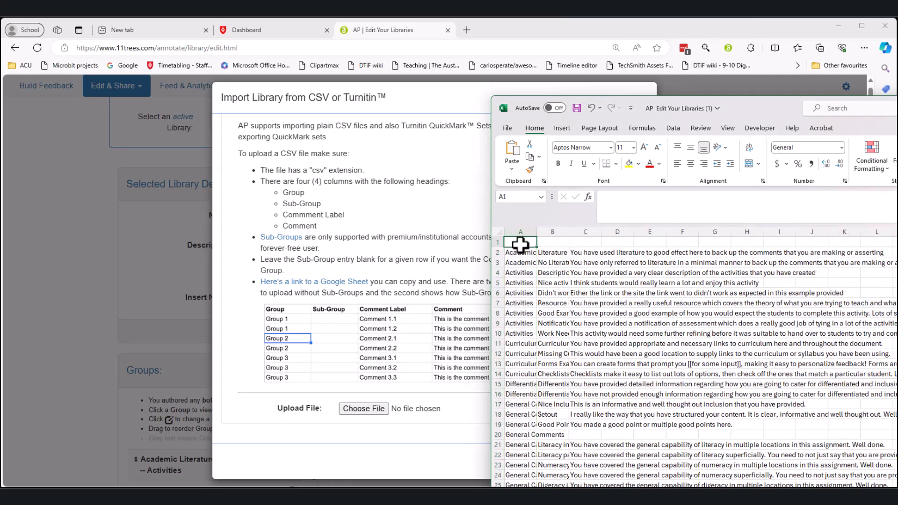
type("Group")
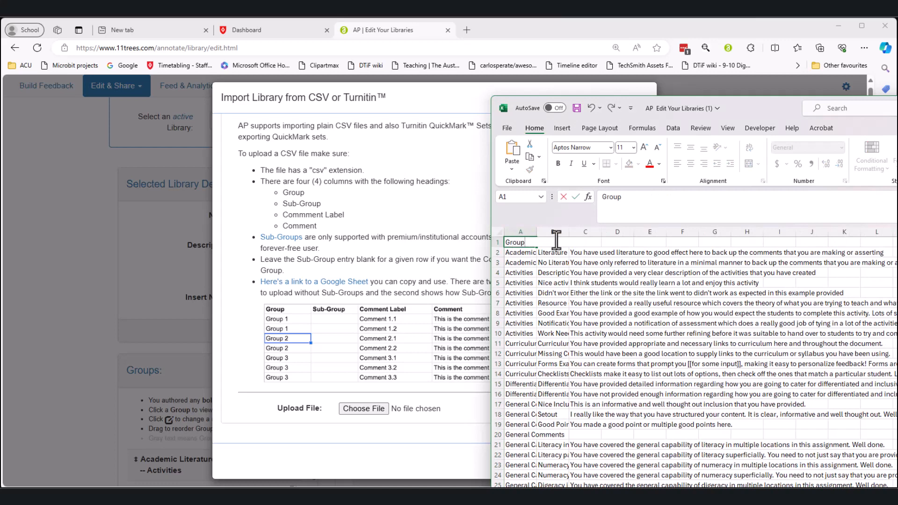
left_click(557, 230)
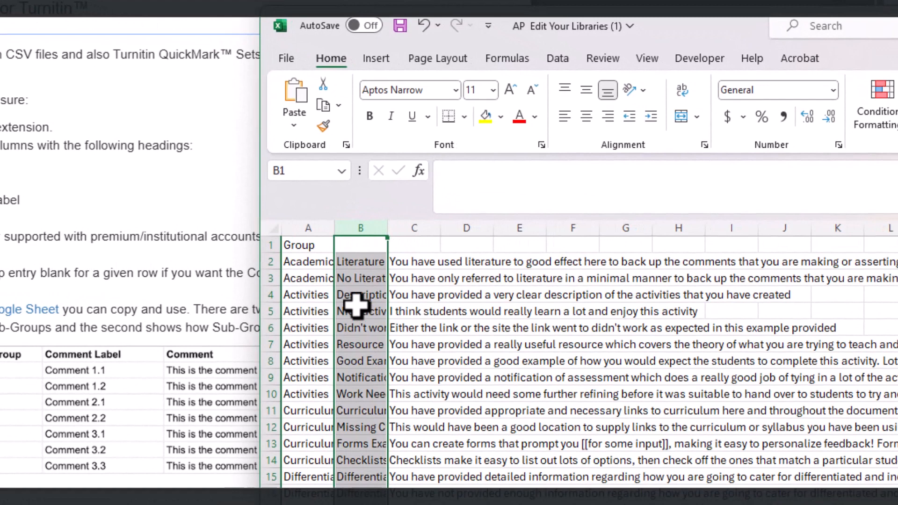
left_click(414, 228)
left_click(362, 244)
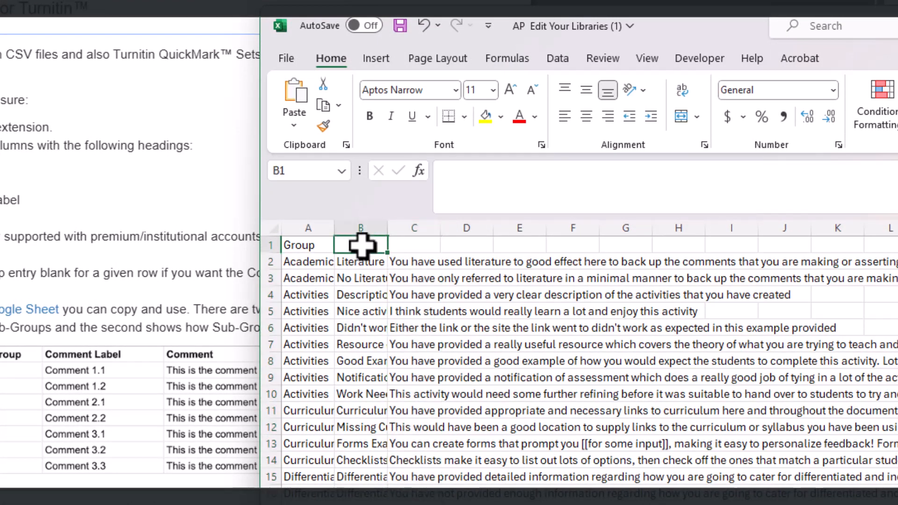
type("CL")
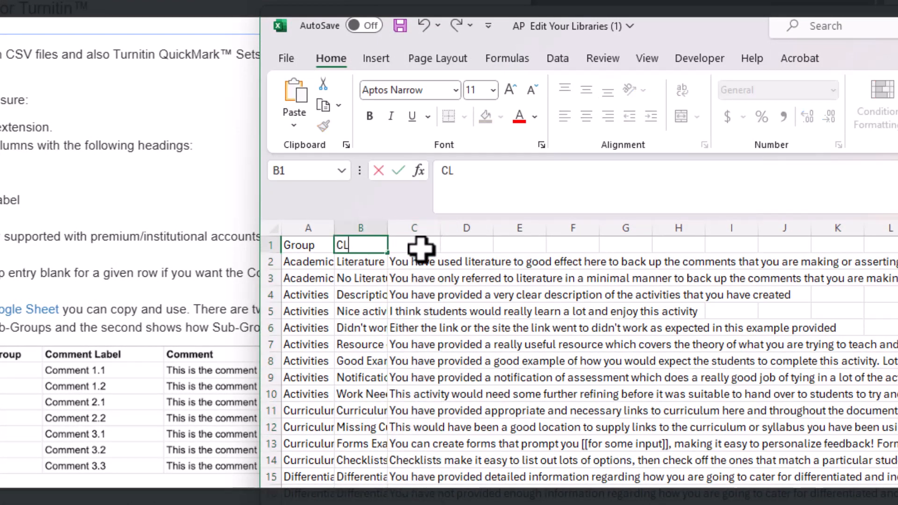
left_click(421, 248)
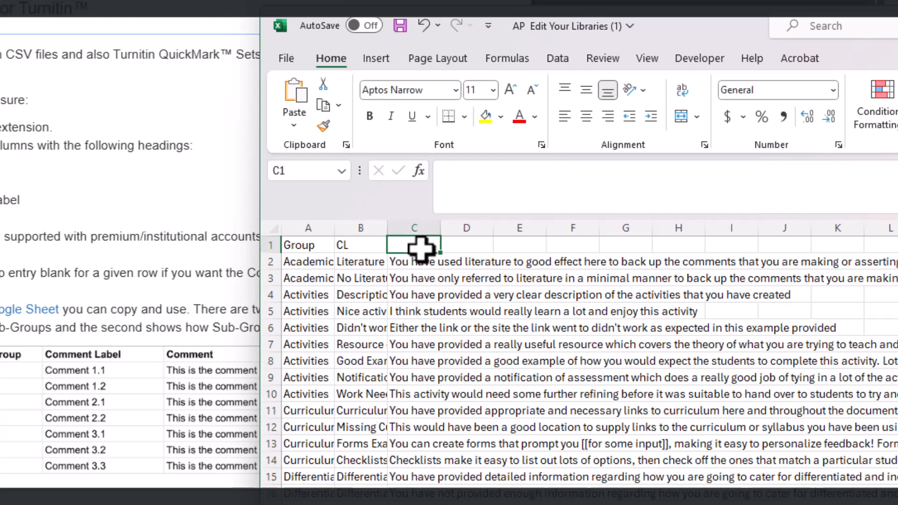
type("Comments")
left_click(439, 228)
left_click_drag(440, 228, 483, 227)
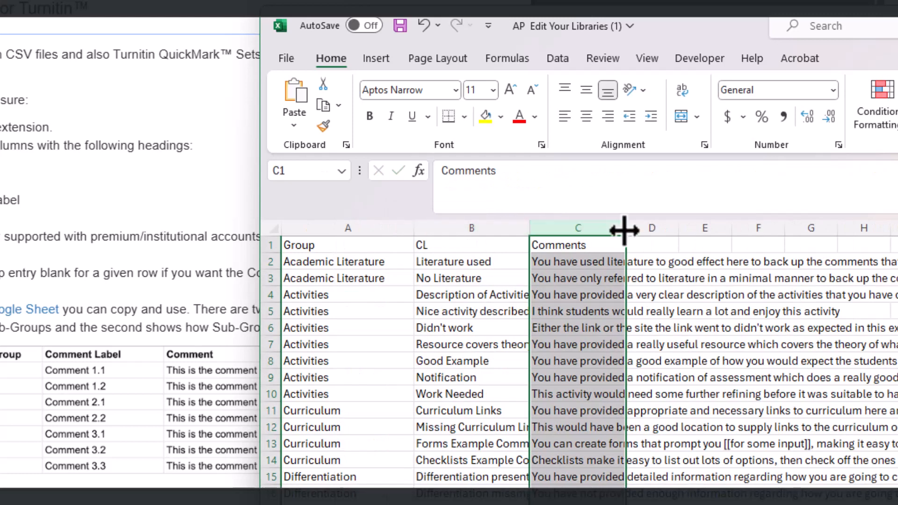
left_click_drag(625, 226, 656, 228)
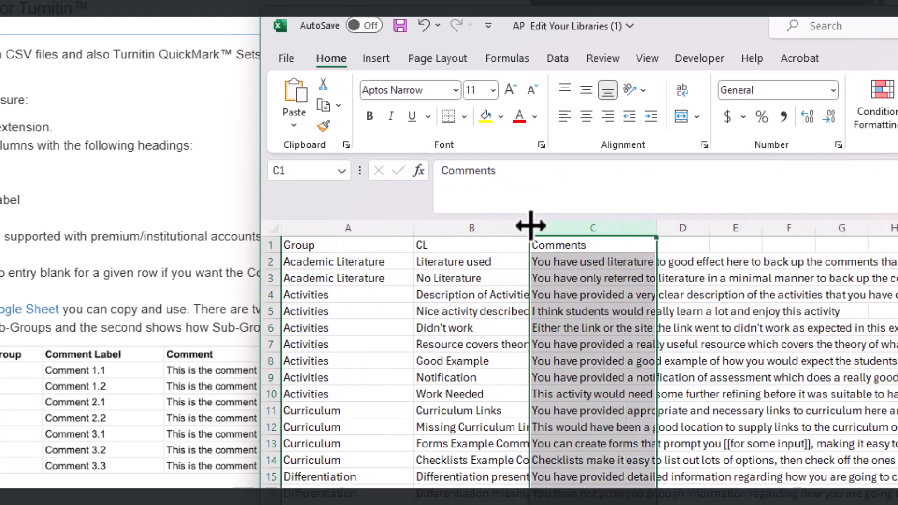
left_click_drag(531, 226, 561, 228)
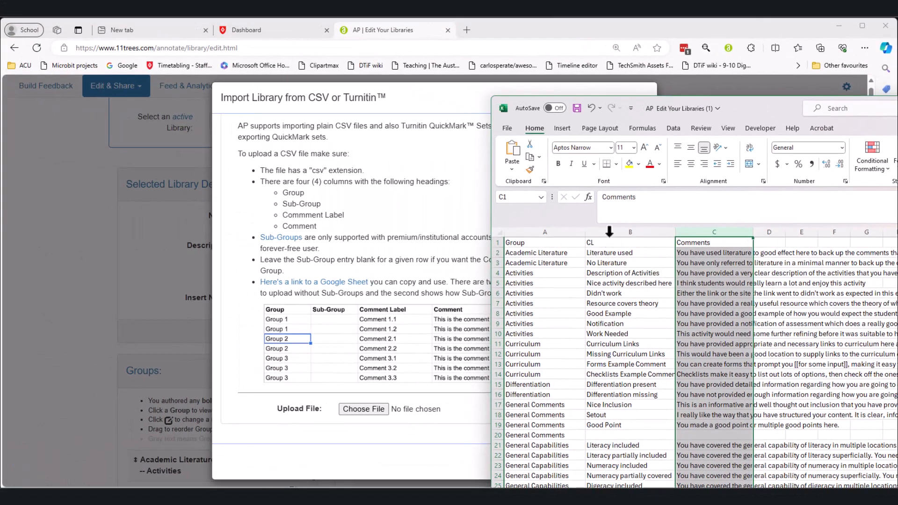
Insert a blank column at B and give it the heading sg.
left_click(609, 231)
double_click(733, 108)
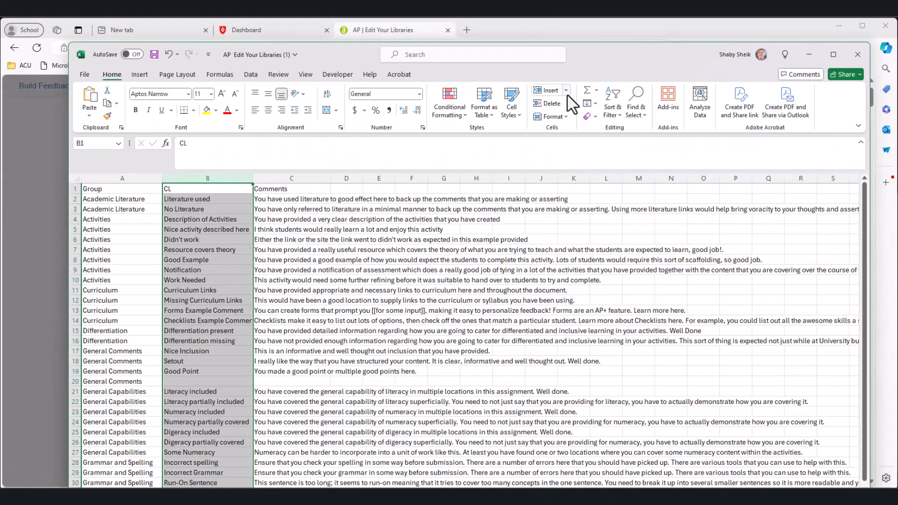
left_click(566, 90)
left_click(568, 136)
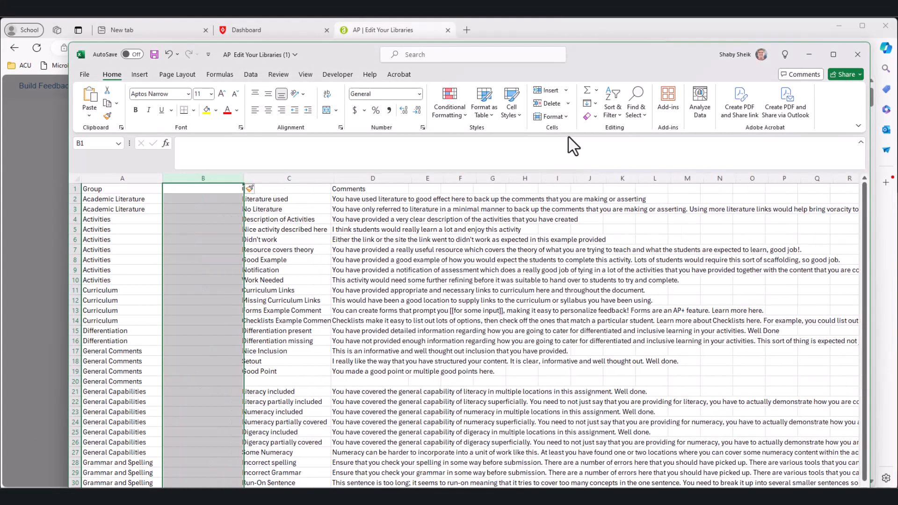
left_click(210, 227)
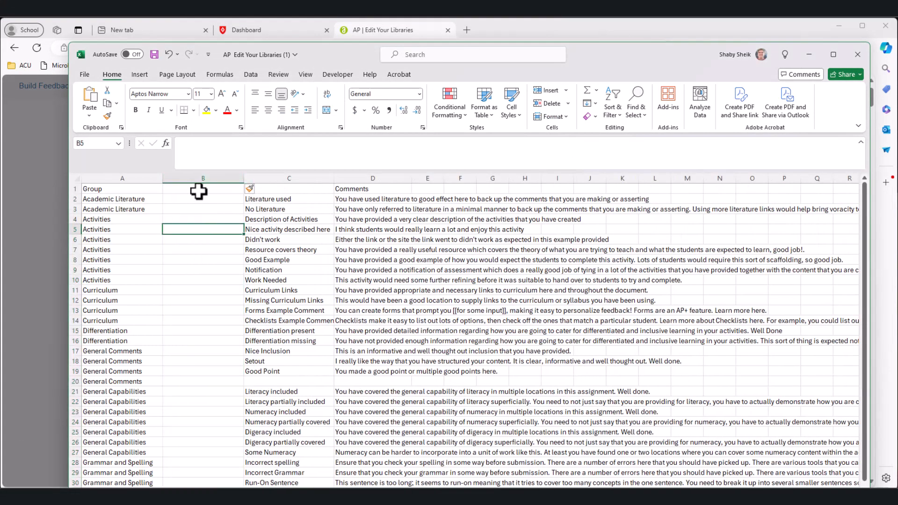
left_click(199, 191)
type("sg")
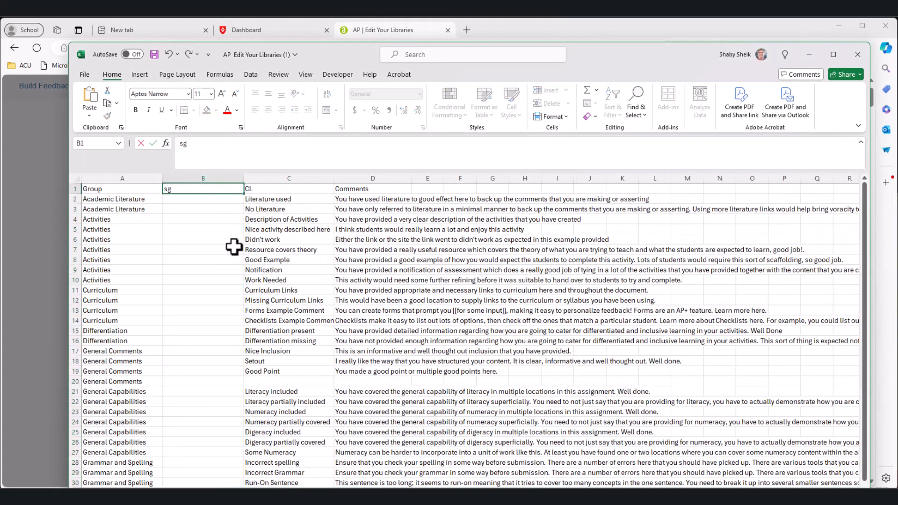
left_click(234, 249)
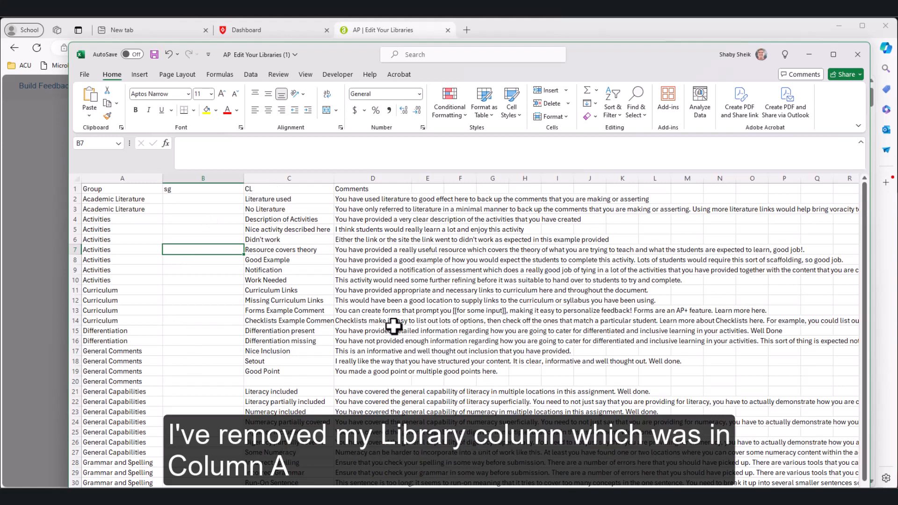
Save the edited sheet as the CSV 'Amended file' and close the workbook.
left_click(85, 76)
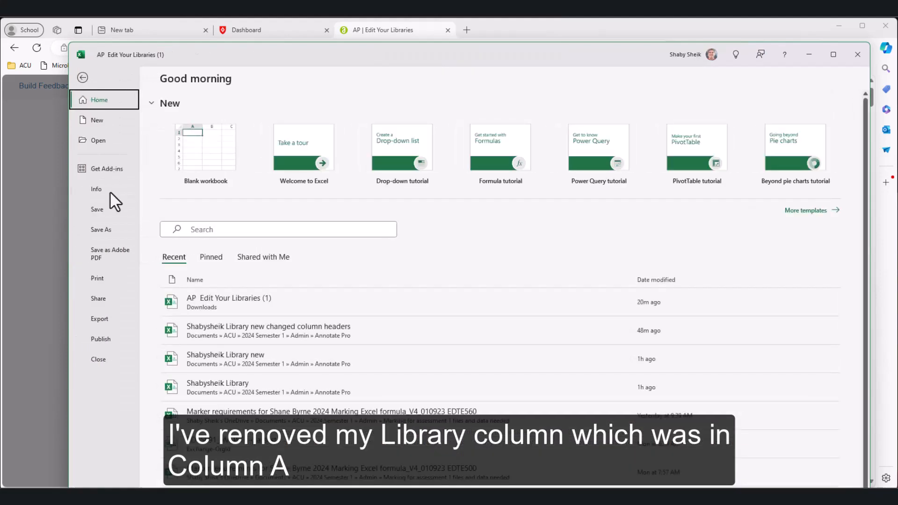
left_click(99, 229)
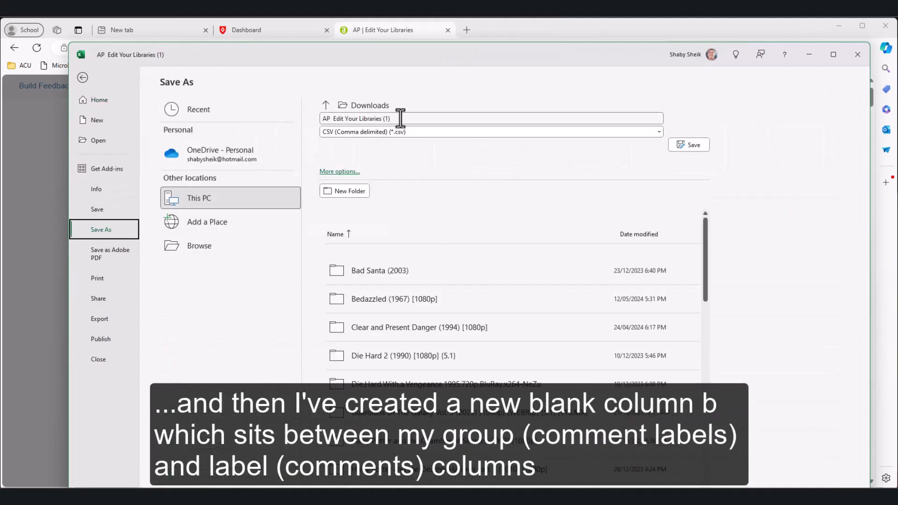
left_click(327, 171)
type("Amended file")
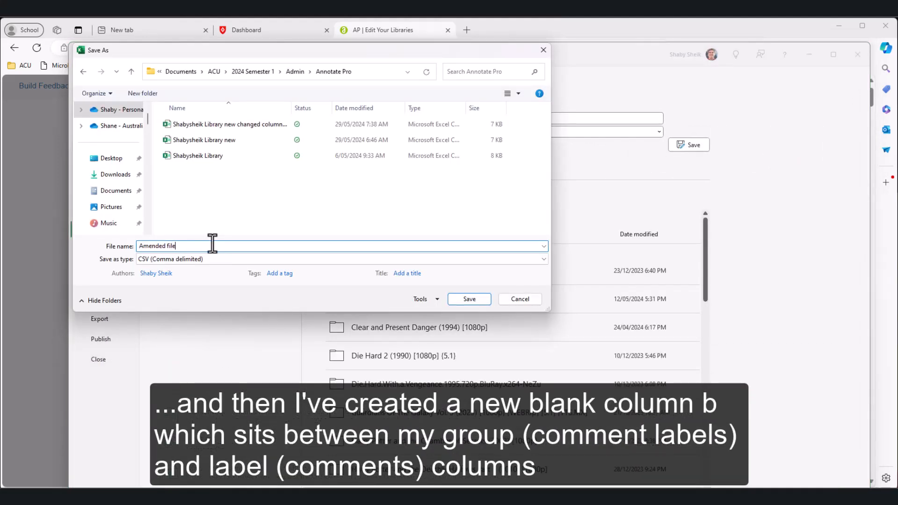
key("Return")
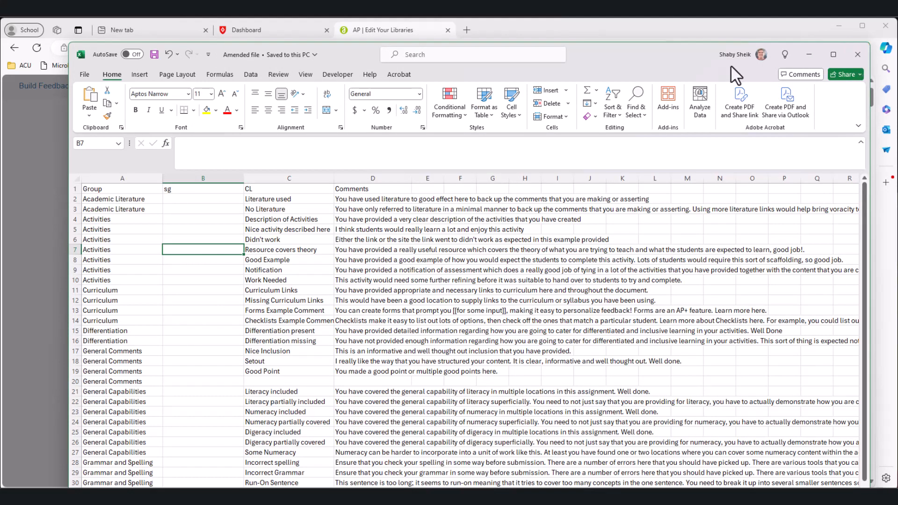
left_click(858, 54)
Upload Amended file.csv and import it as a new library called 'Edit399 Final'.
left_click(315, 200)
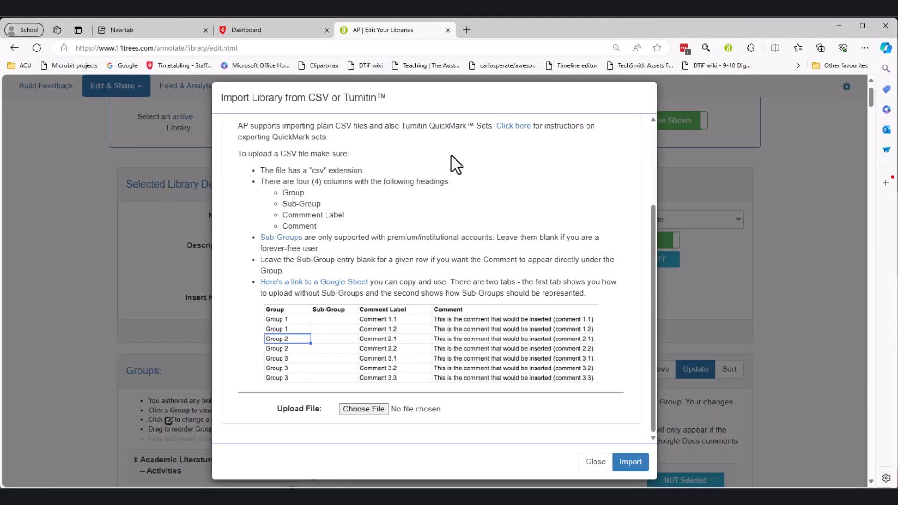
left_click(364, 410)
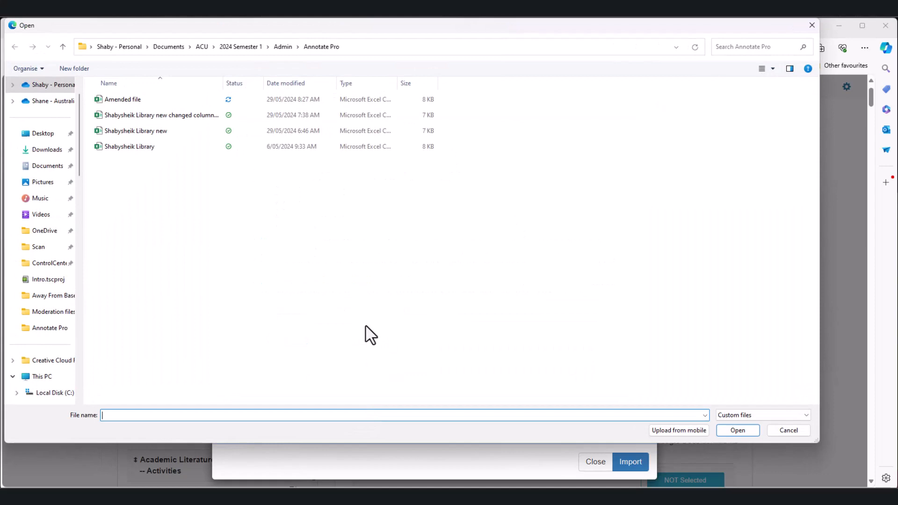
left_click(137, 99)
left_click(744, 431)
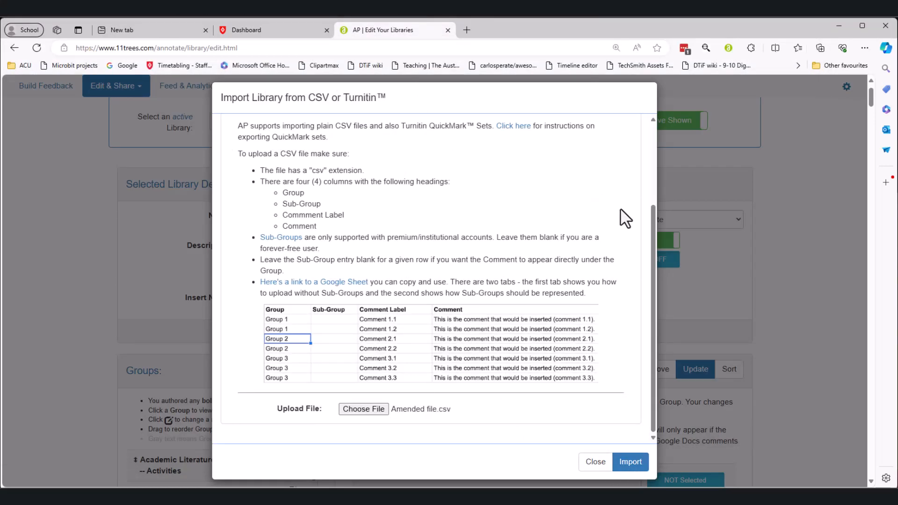
left_click_drag(652, 269, 653, 187)
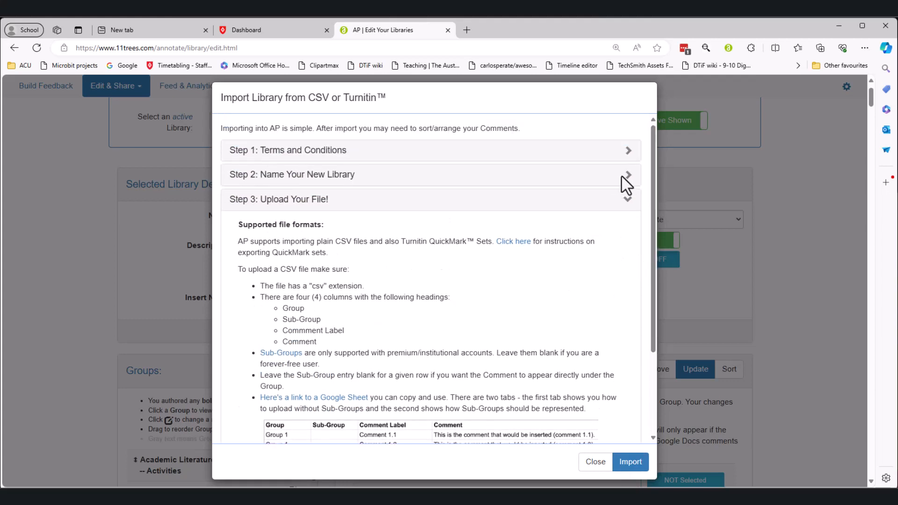
left_click(624, 176)
left_click(361, 204)
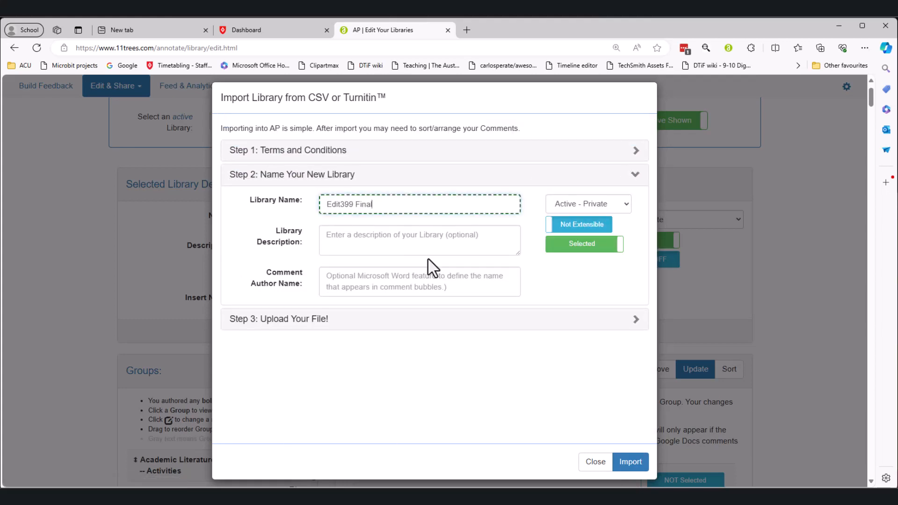
left_click(631, 463)
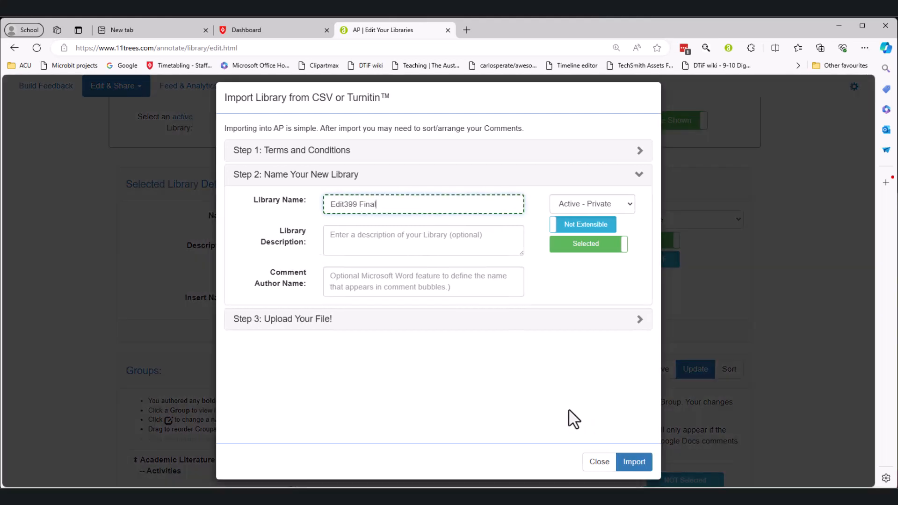
left_click(546, 358)
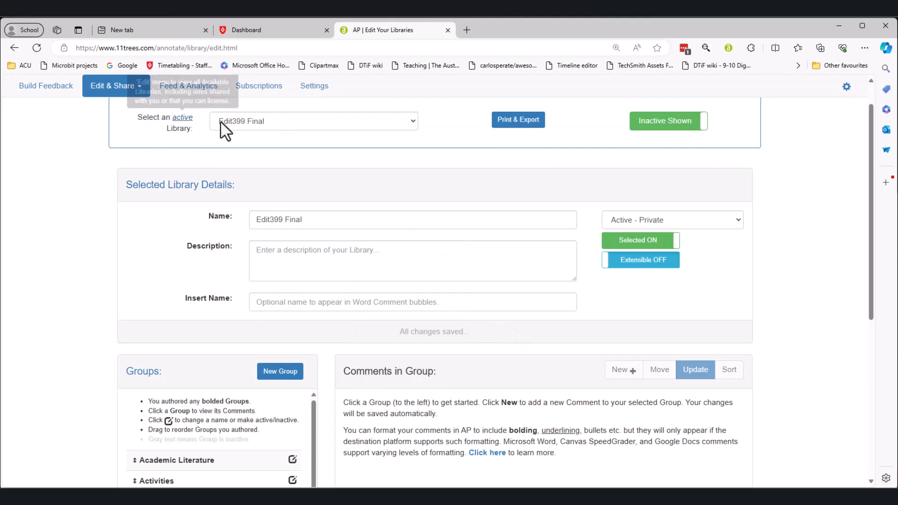
Review the Academic Literature, Activities, Curriculum and Differentiation comment groups.
scroll(311, 295, "down", 5)
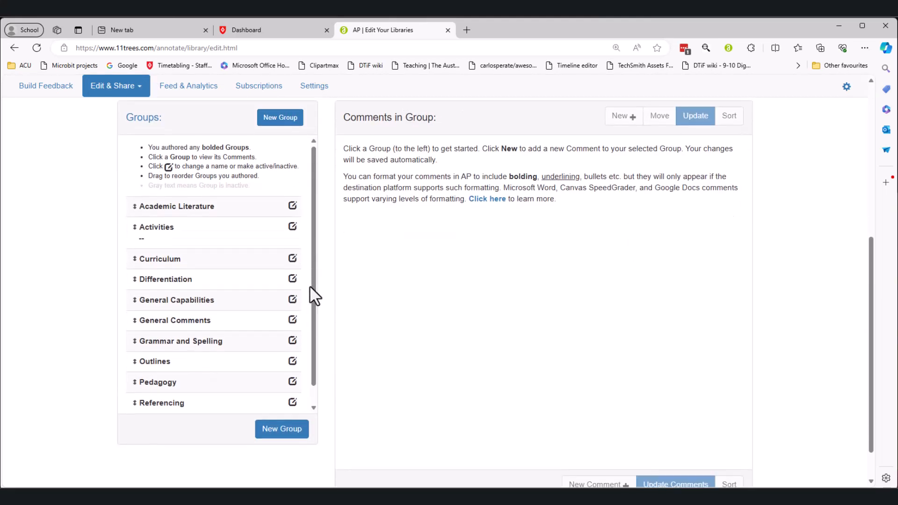
left_click(184, 214)
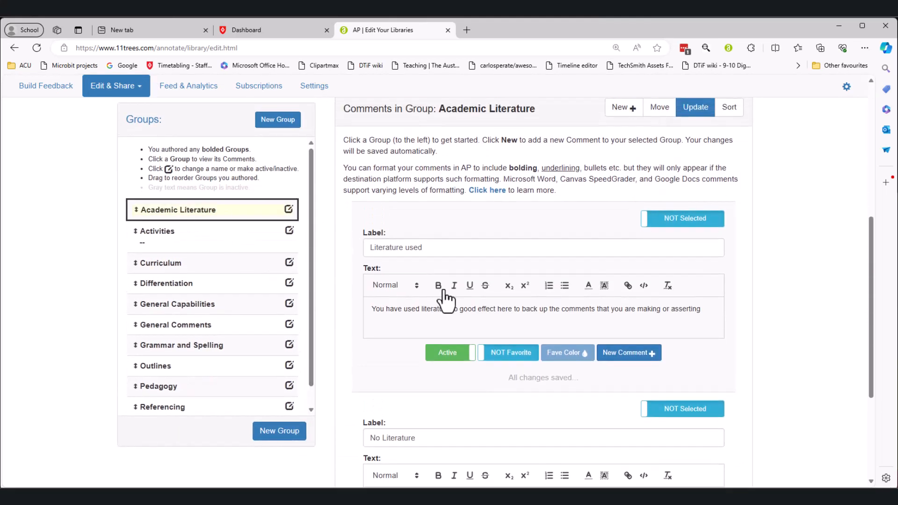
scroll(463, 299, "down", 3)
left_click(164, 243)
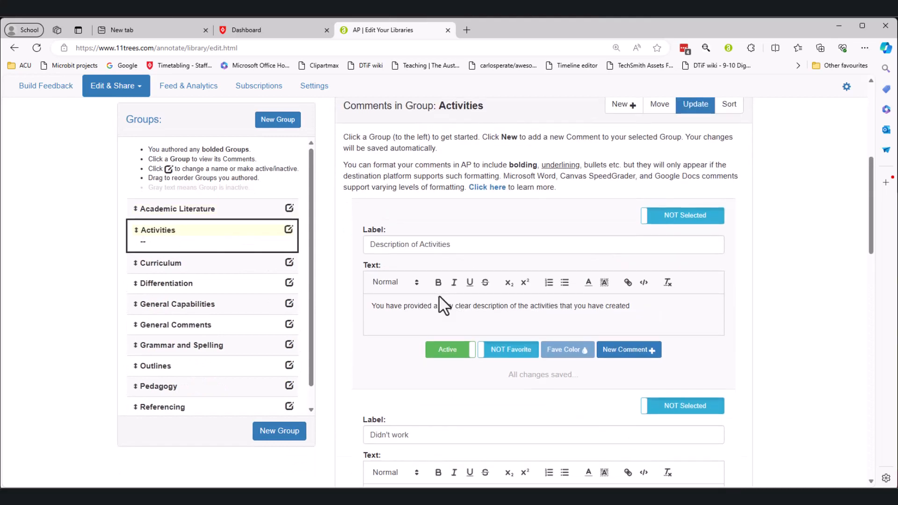
scroll(442, 304, "down", 9)
scroll(440, 302, "down", 10)
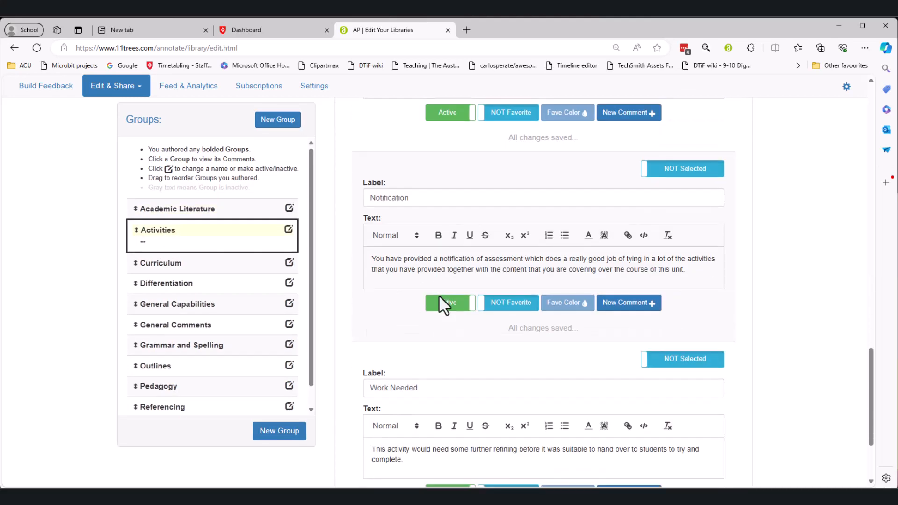
left_click(173, 264)
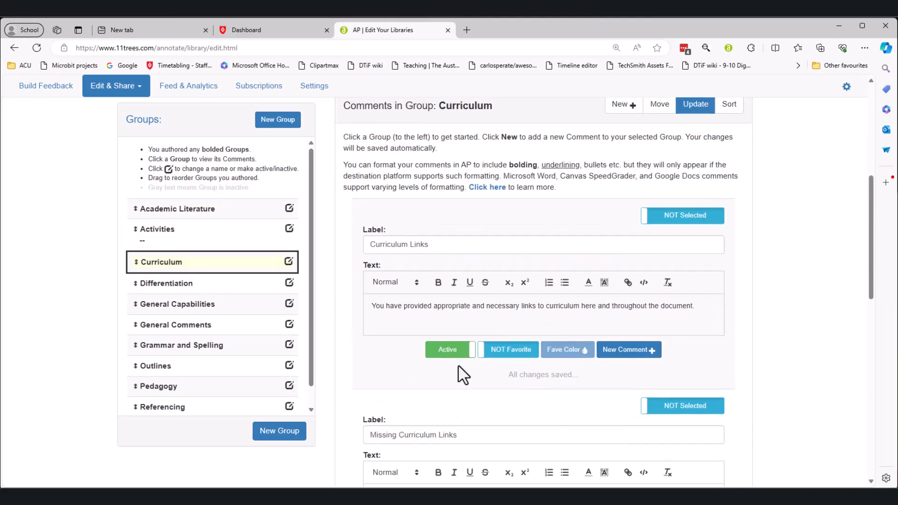
scroll(458, 364, "down", 10)
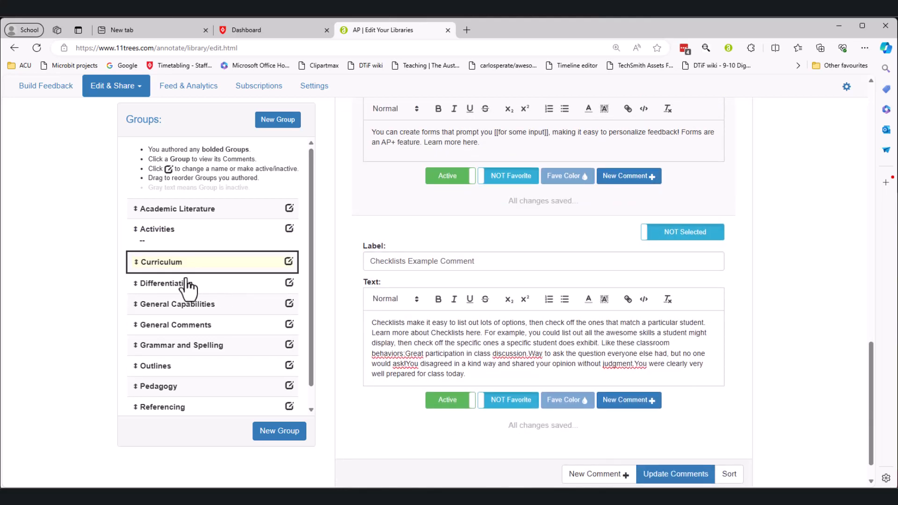
left_click(183, 284)
Open the EDES104 course from the Canvas dashboard.
scroll(456, 332, "up", 4)
scroll(457, 333, "down", 2)
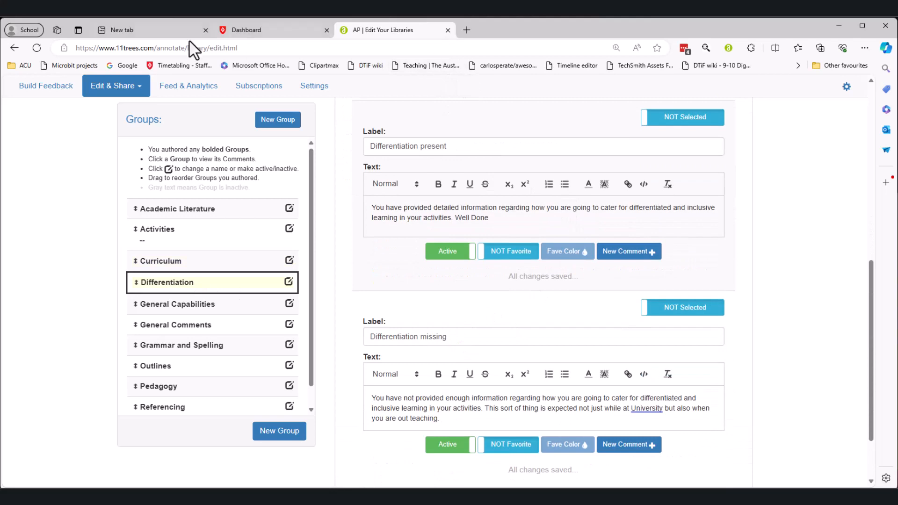
left_click(258, 30)
left_click(149, 229)
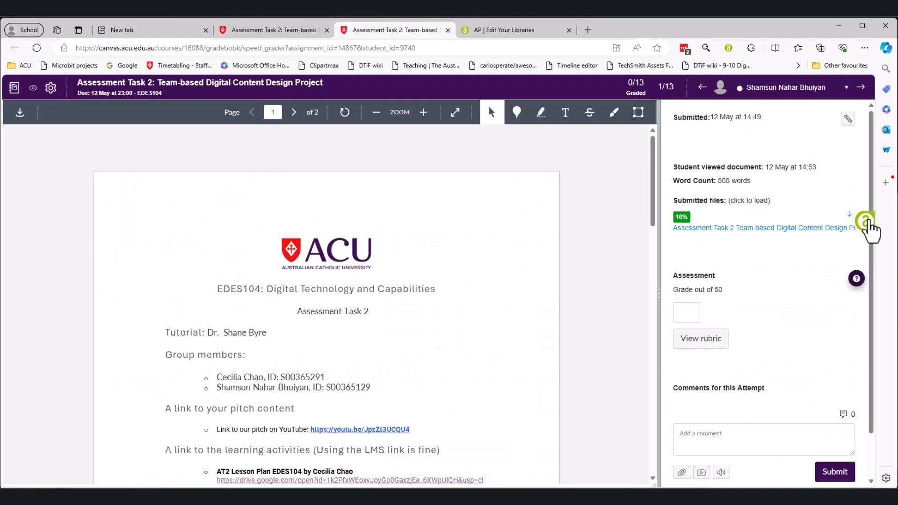
Open the Annotate PRO panel and try inserting a Differentiation comment, dismissing the error.
left_click(870, 229)
left_click(817, 130)
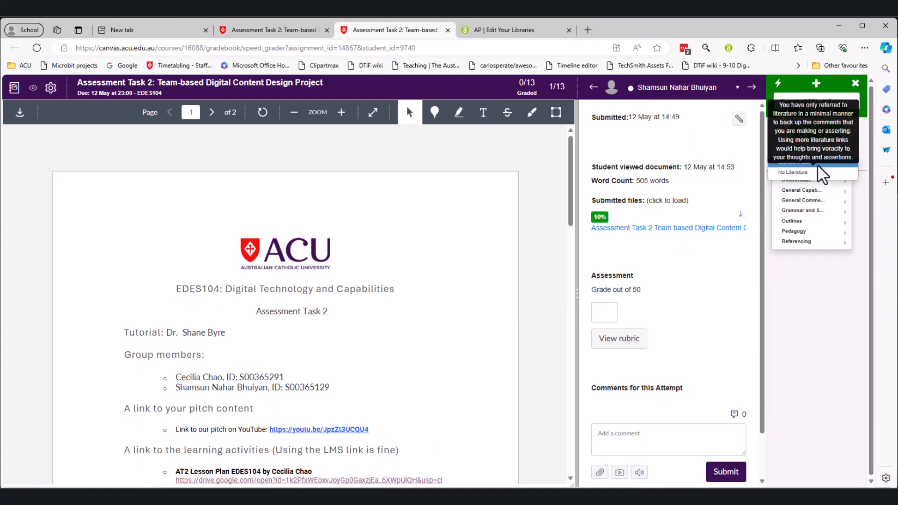
mouse_move(824, 201)
mouse_move(814, 180)
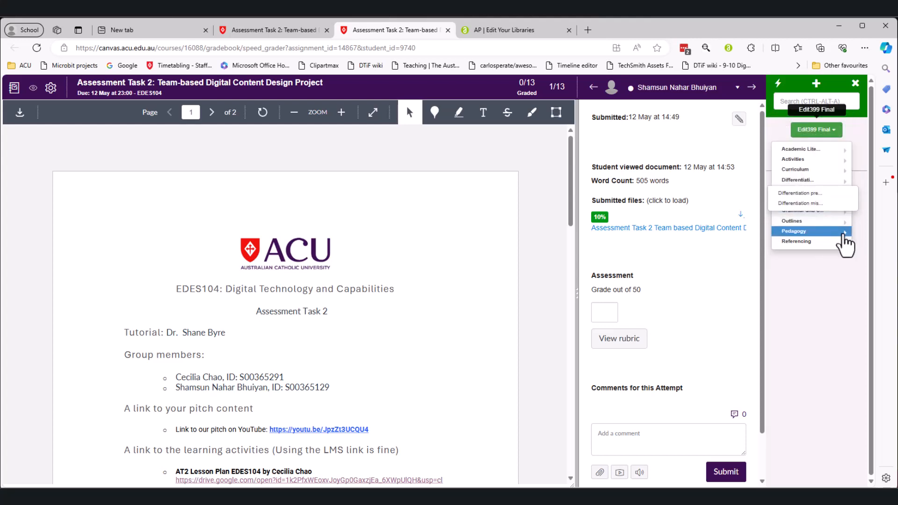
left_click(812, 204)
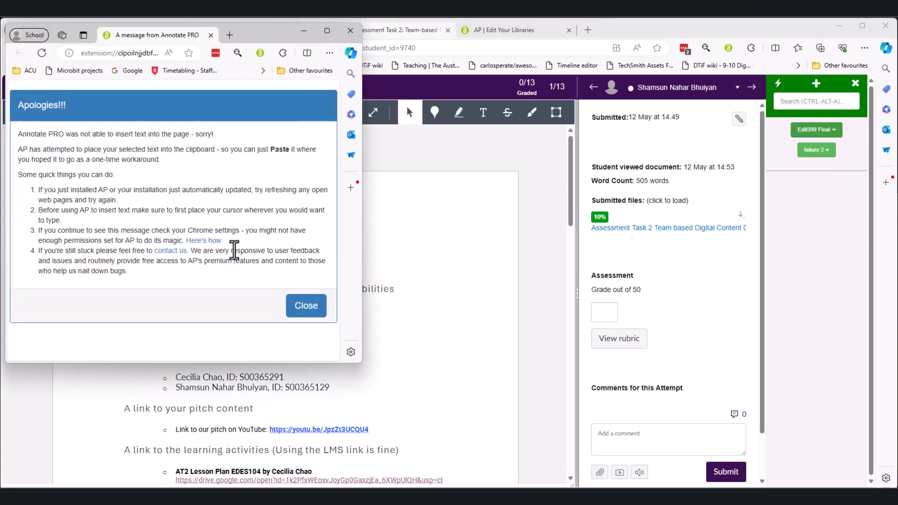
left_click(435, 112)
Drop a point comment on the submission and fill it with the Curriculum Links comment.
left_click(387, 217)
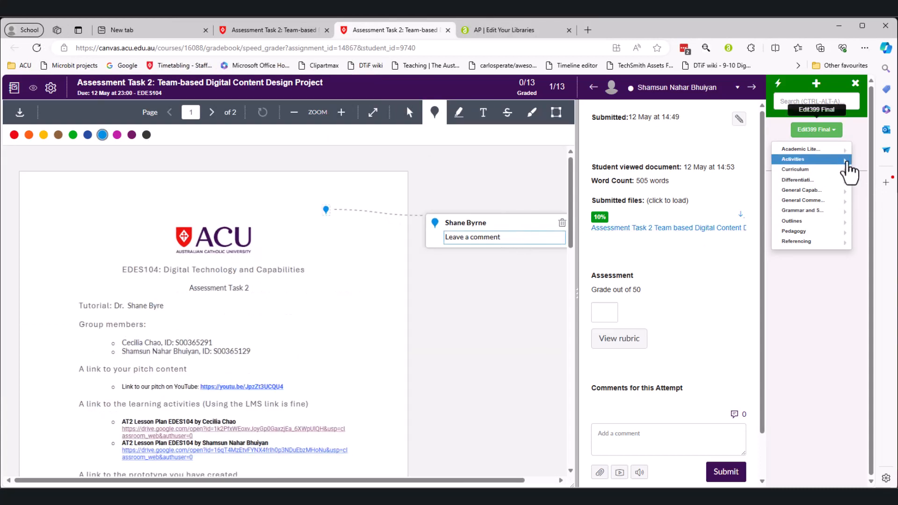
left_click(848, 162)
left_click(847, 168)
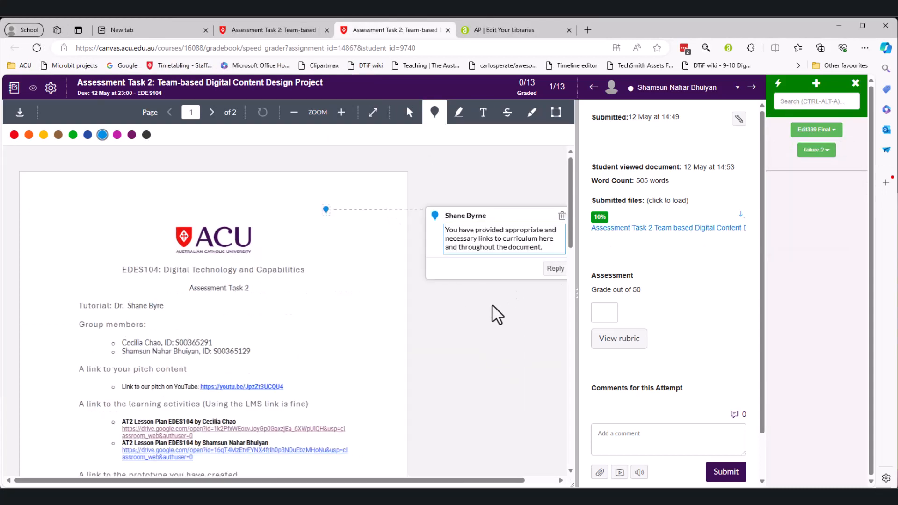
left_click(512, 31)
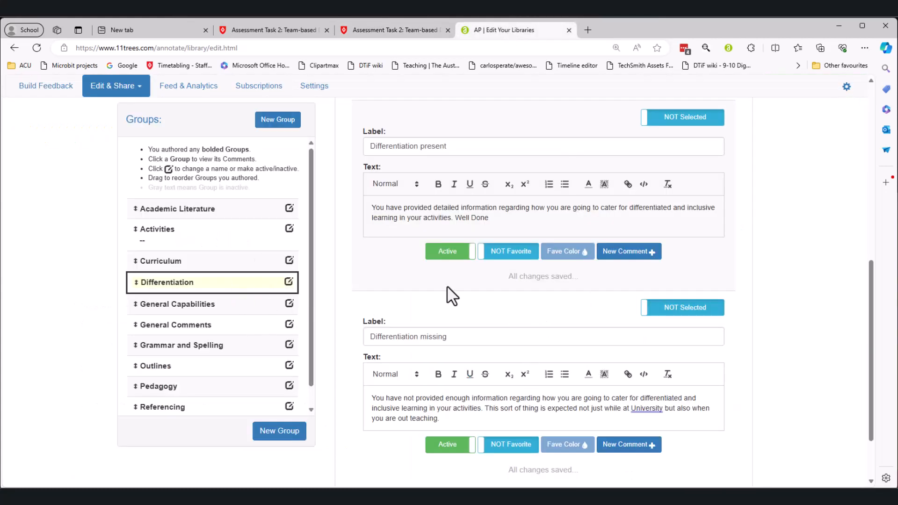
Mark the Academic Literature comments 'Literature used' and 'No Literature' as favourites.
left_click(201, 211)
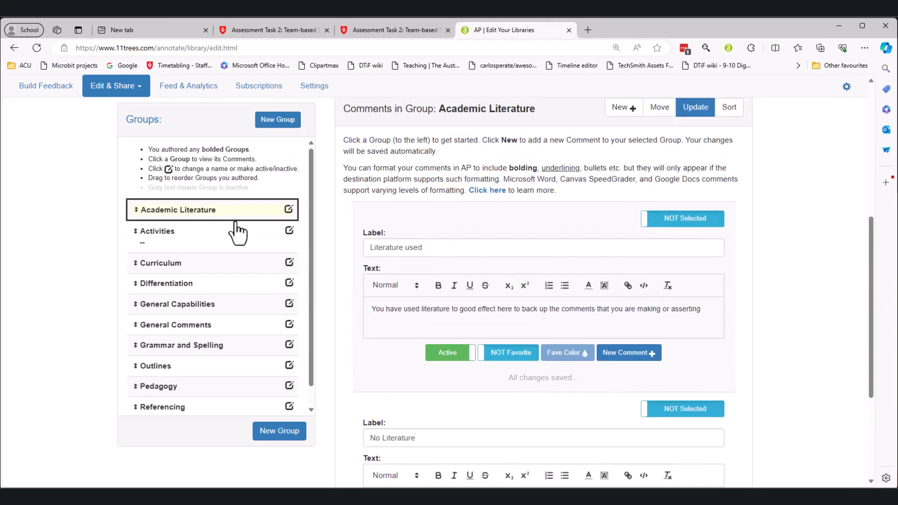
left_click(510, 354)
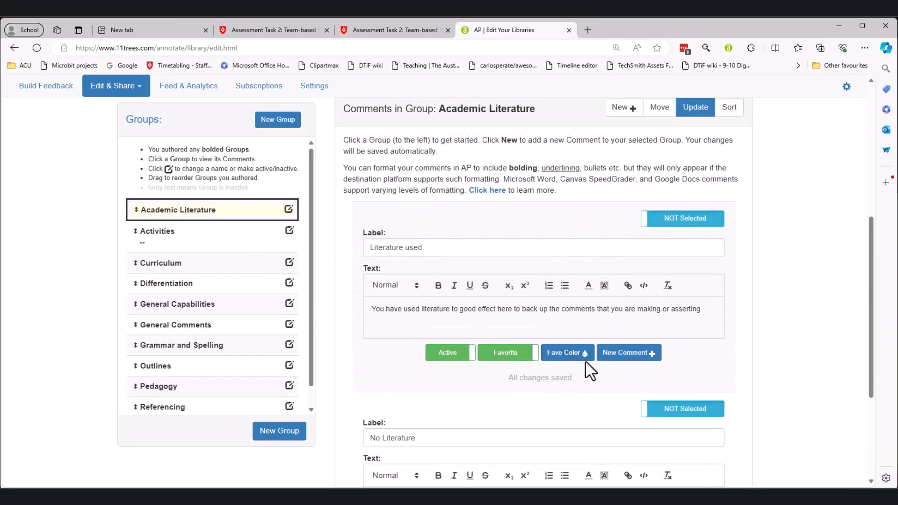
scroll(435, 274, "down", 2)
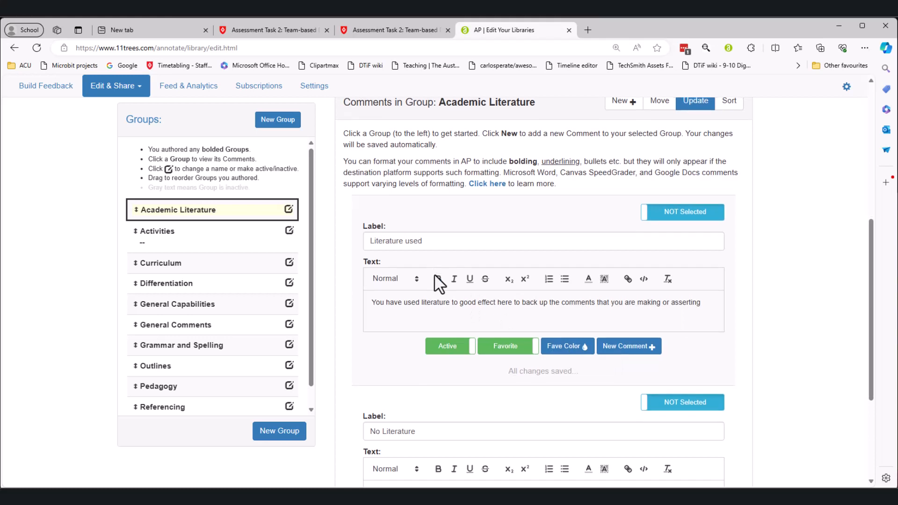
left_click(515, 441)
left_click(516, 441)
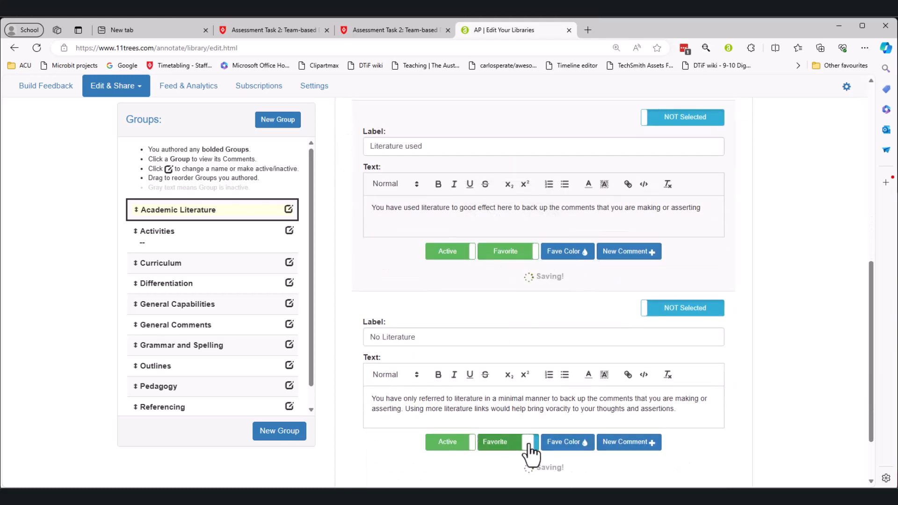
Colour the favourites: light purple for No Literature, dark blue for Literature used.
left_click(567, 442)
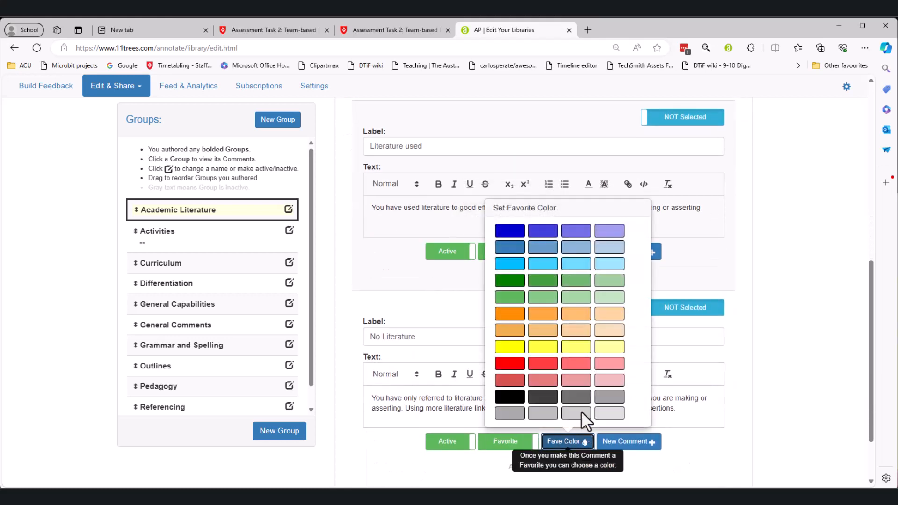
left_click(606, 245)
left_click(577, 252)
scroll(517, 96, "up", 3)
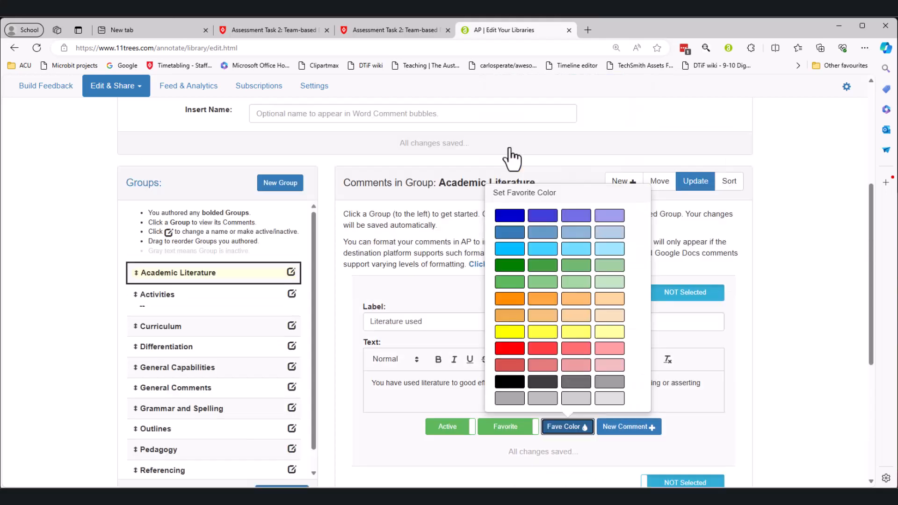
scroll(512, 159, "up", 2)
left_click(388, 31)
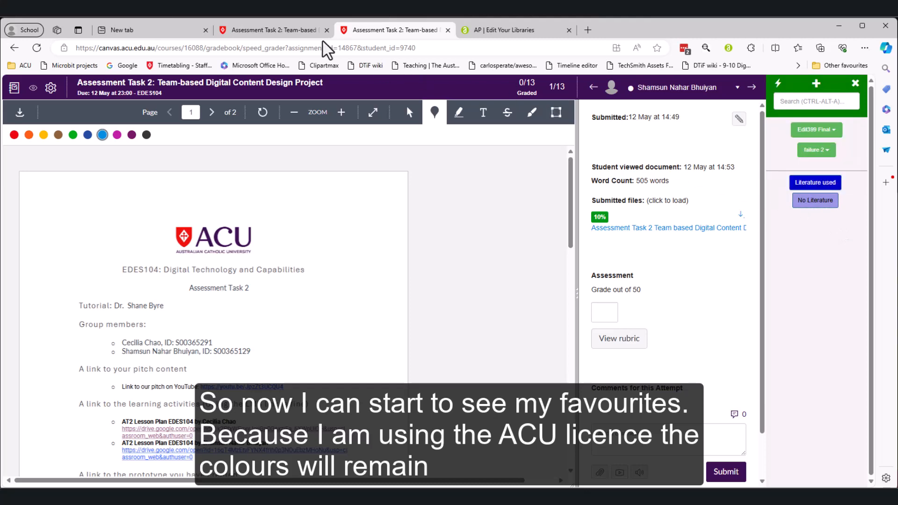
In the AP | Edit Your Libraries editor, list the Activities comments 'Description of Activities' and 'Didn't work'.
left_click(481, 30)
scroll(497, 168, "down", 5)
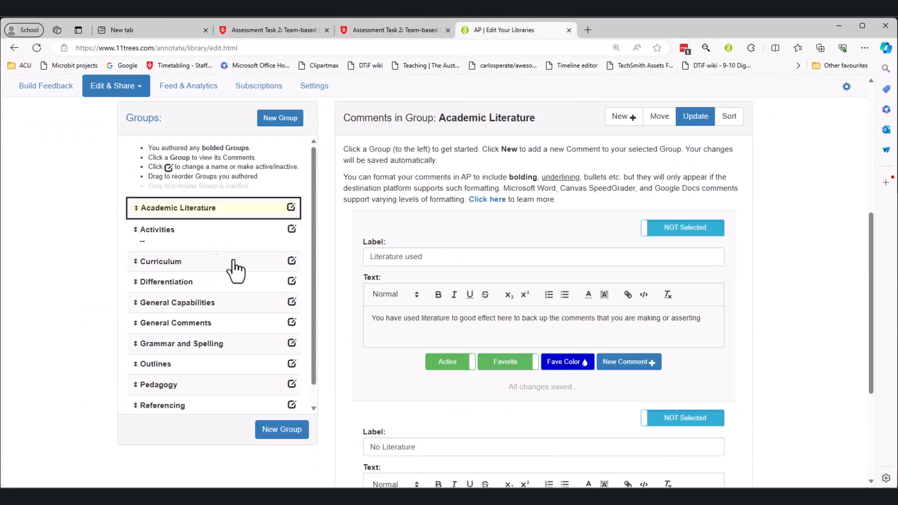
left_click(185, 241)
scroll(564, 267, "down", 3)
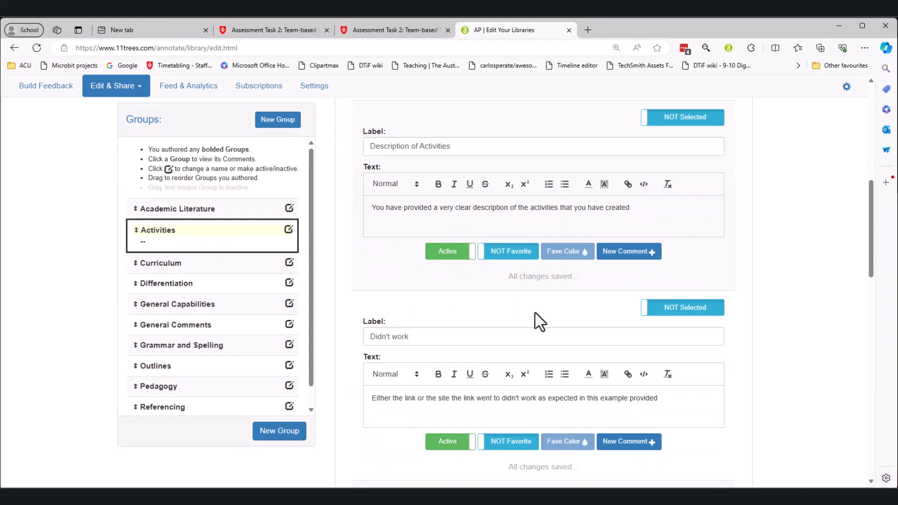